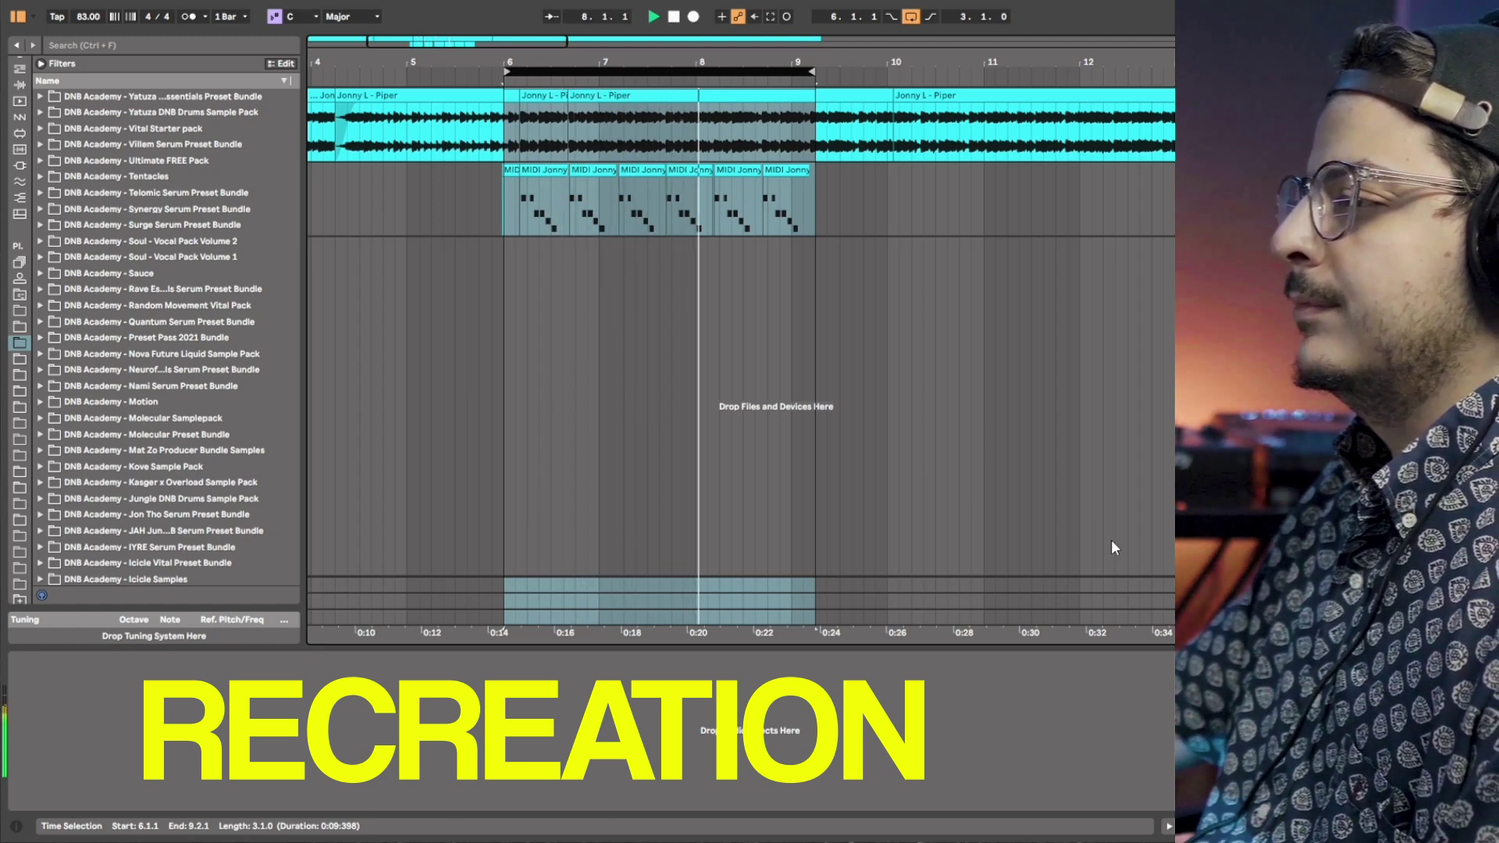
Step: Stop playback and duplicate the MIDI track that plays under the Piper audio, including its clips
left_click(894, 203)
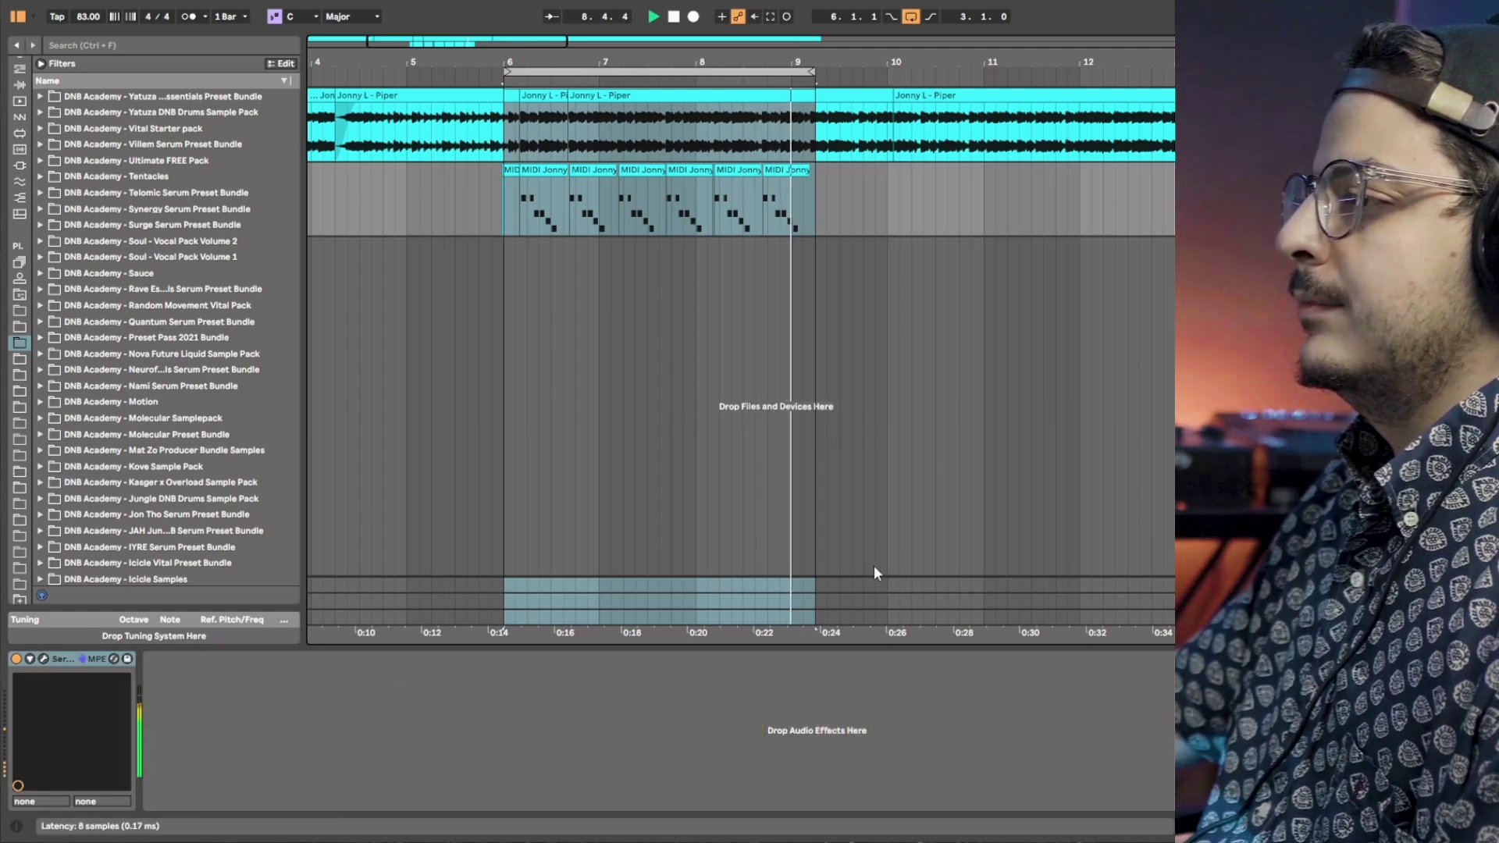
key("space")
key("ctrl+alt+p")
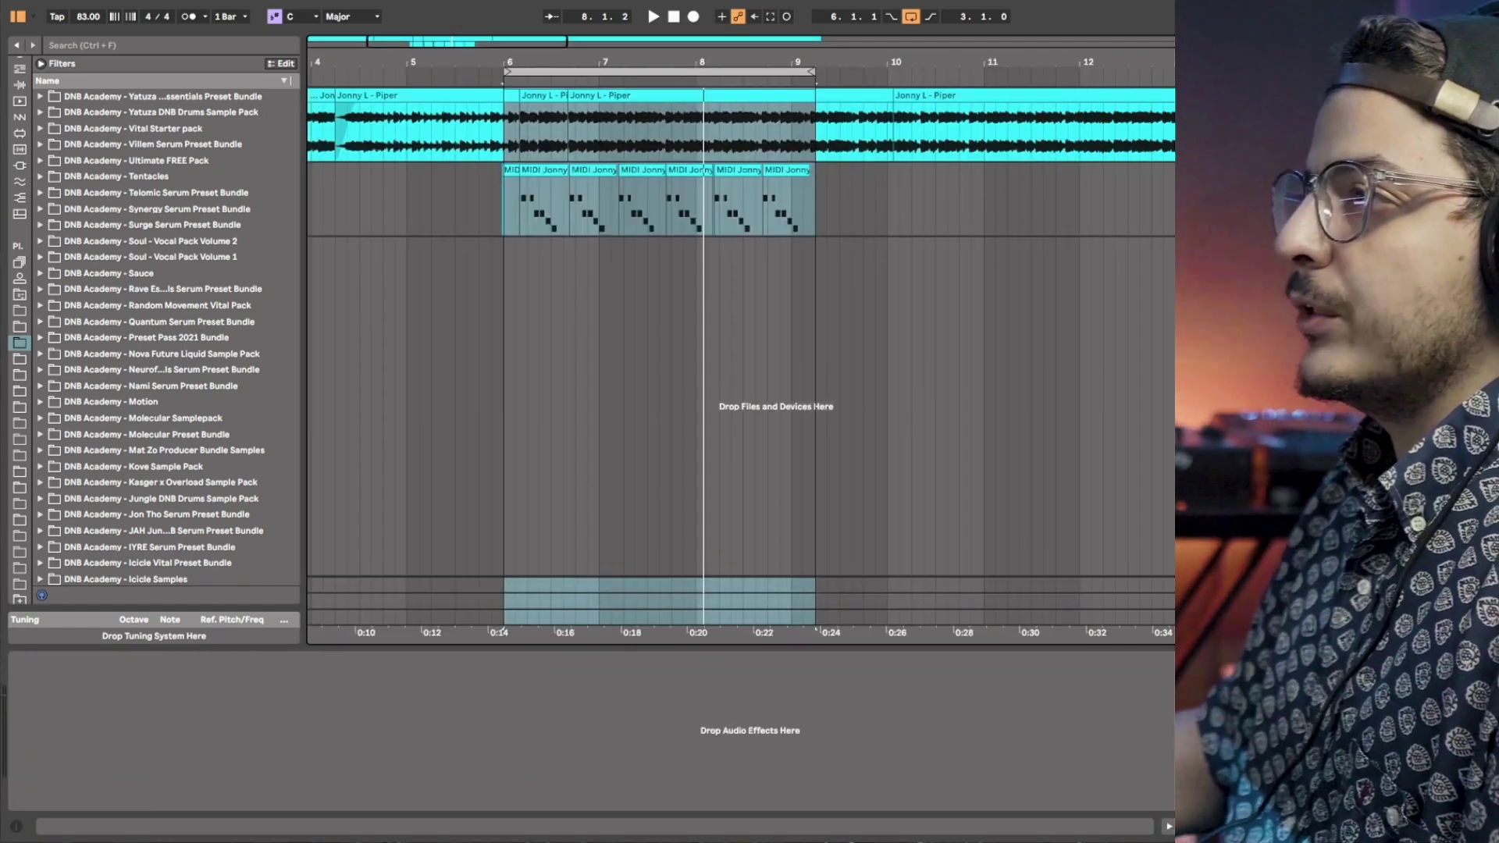
key("ctrl+d")
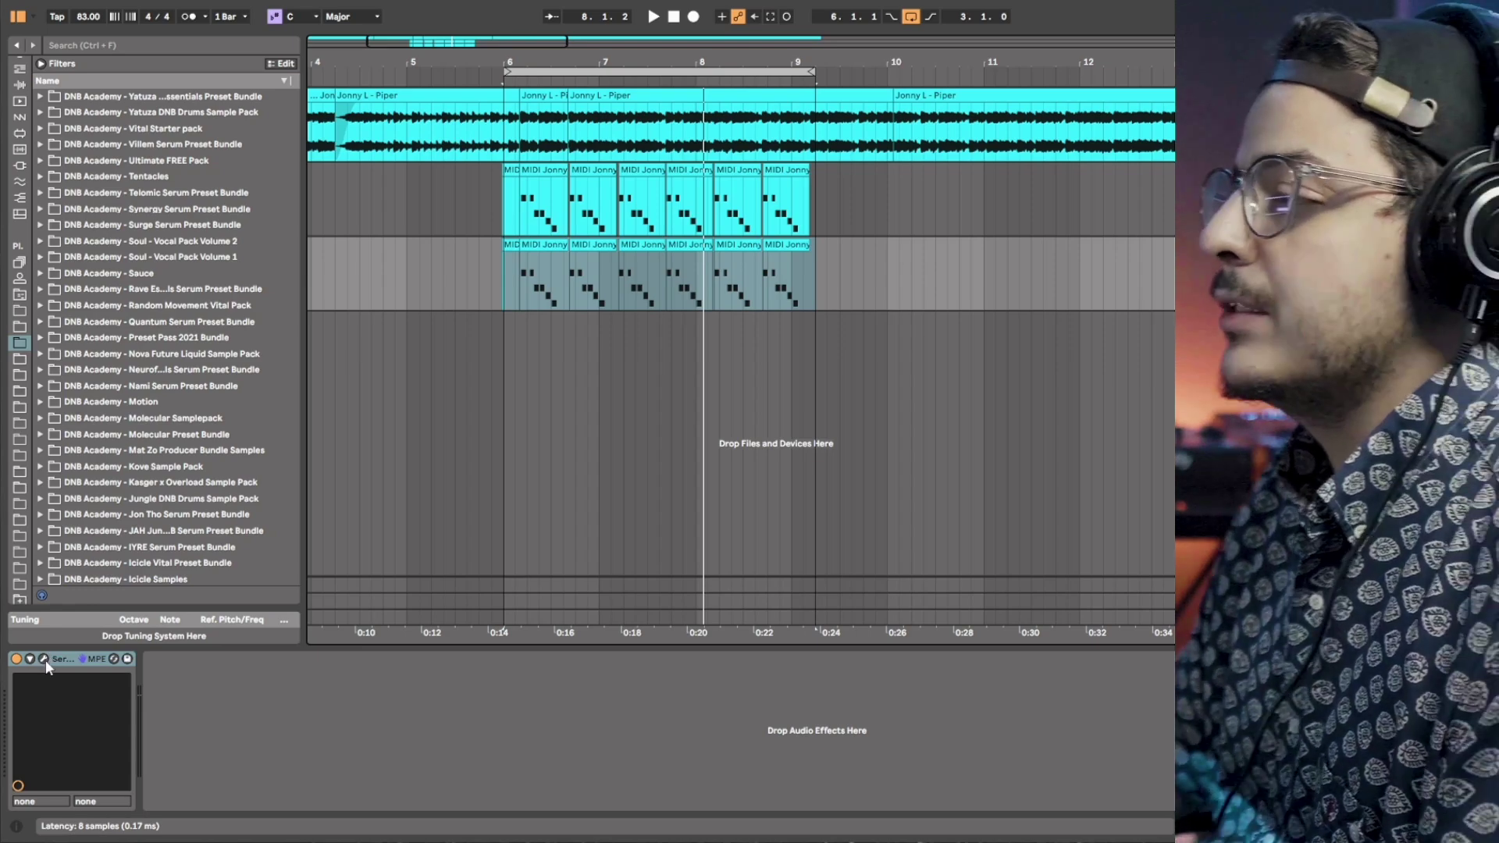
Step: Open the Serum instrument on the duplicated track and initialise its preset
left_click(45, 659)
left_click(1024, 88)
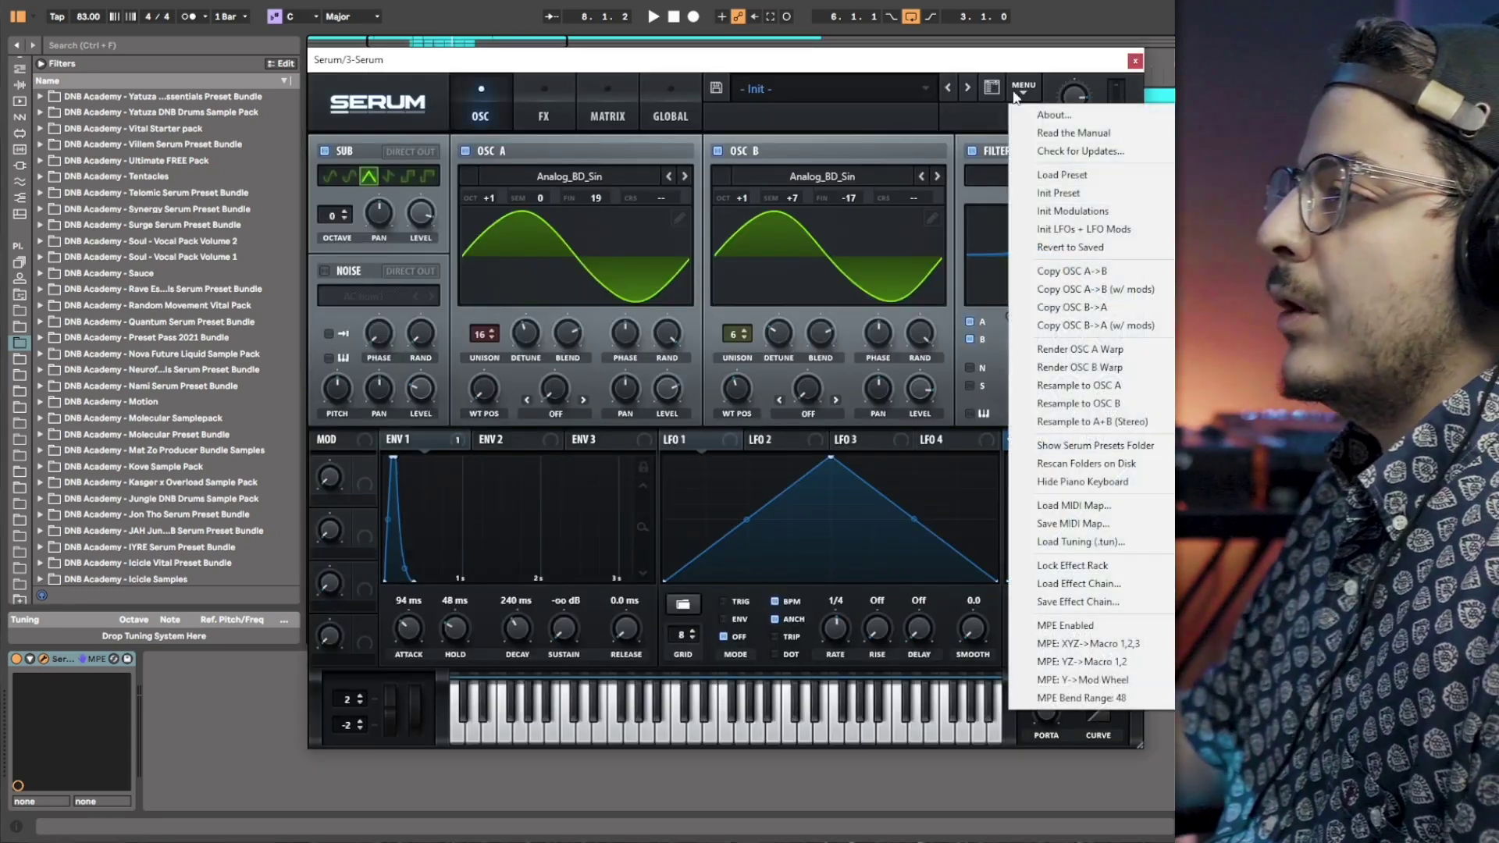
left_click(1080, 195)
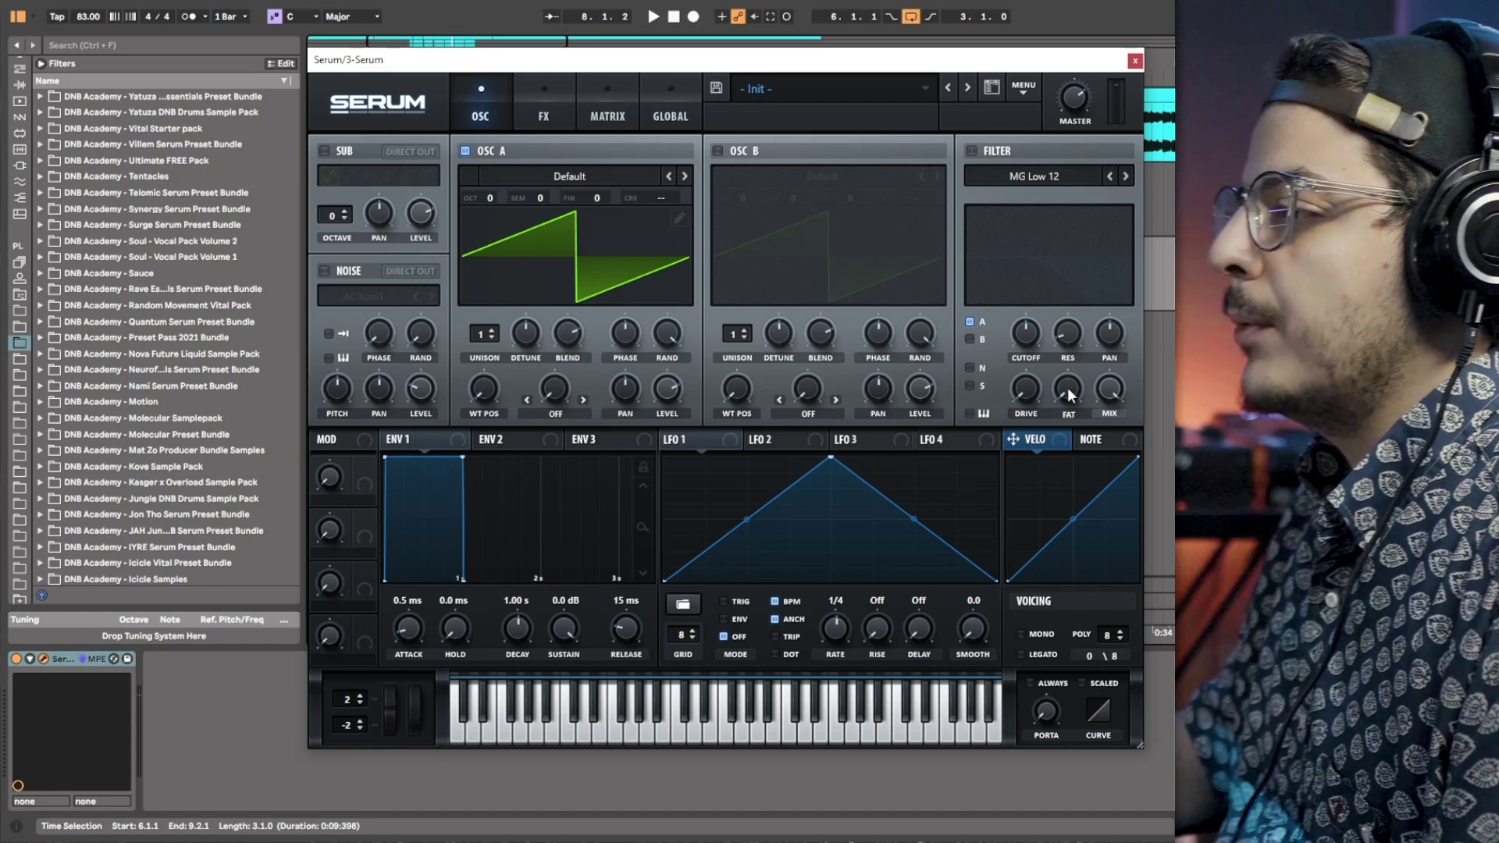
Step: Load the Analog_BD_Sin wavetable into oscillator A and raise its unison to 16 voices
left_click(570, 177)
mouse_move(547, 196)
left_click(750, 225)
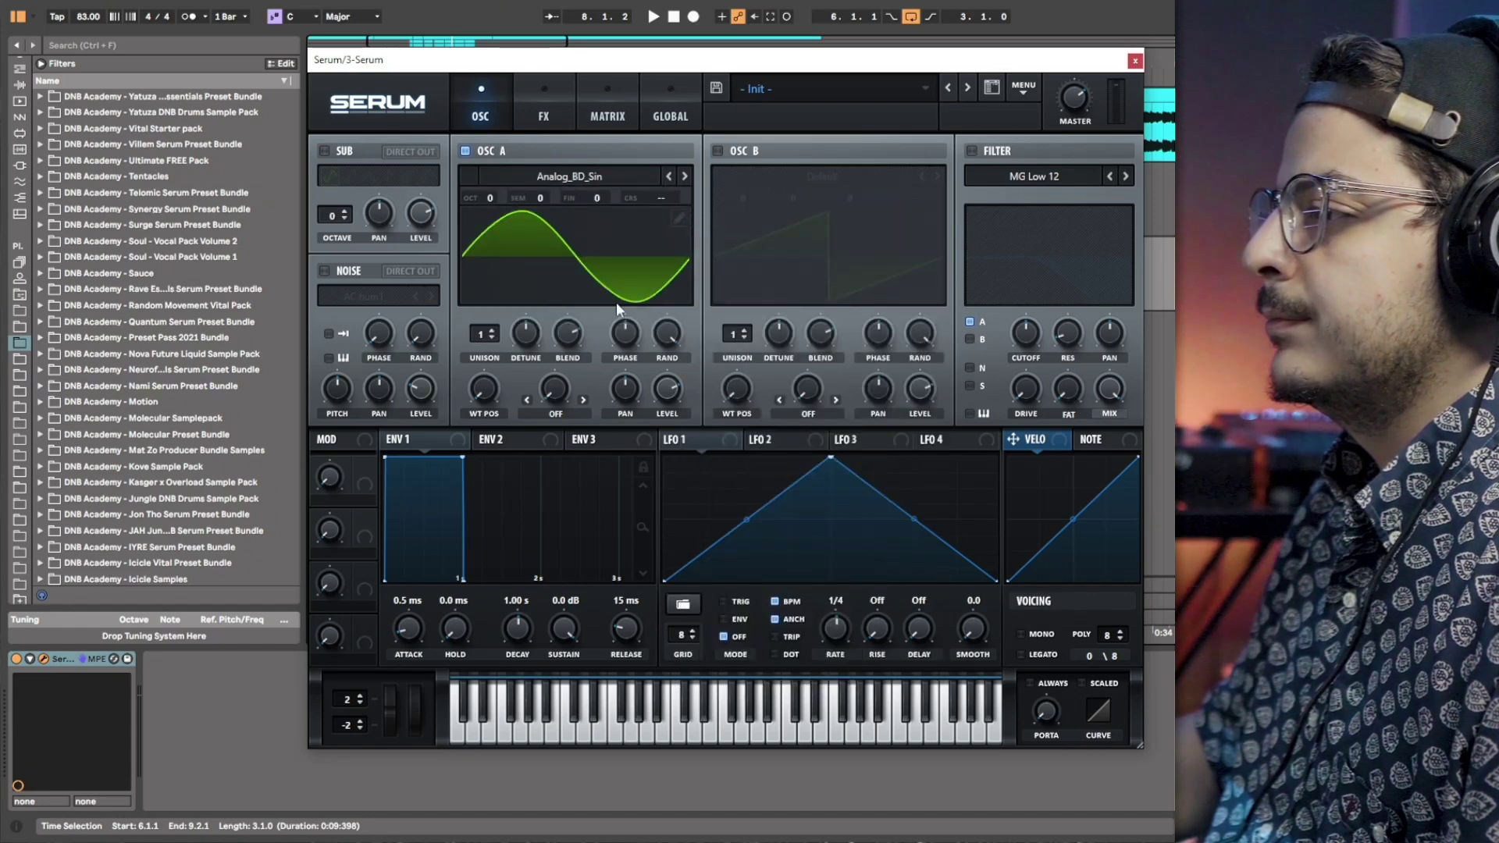
left_click_drag(486, 334, 527, 236)
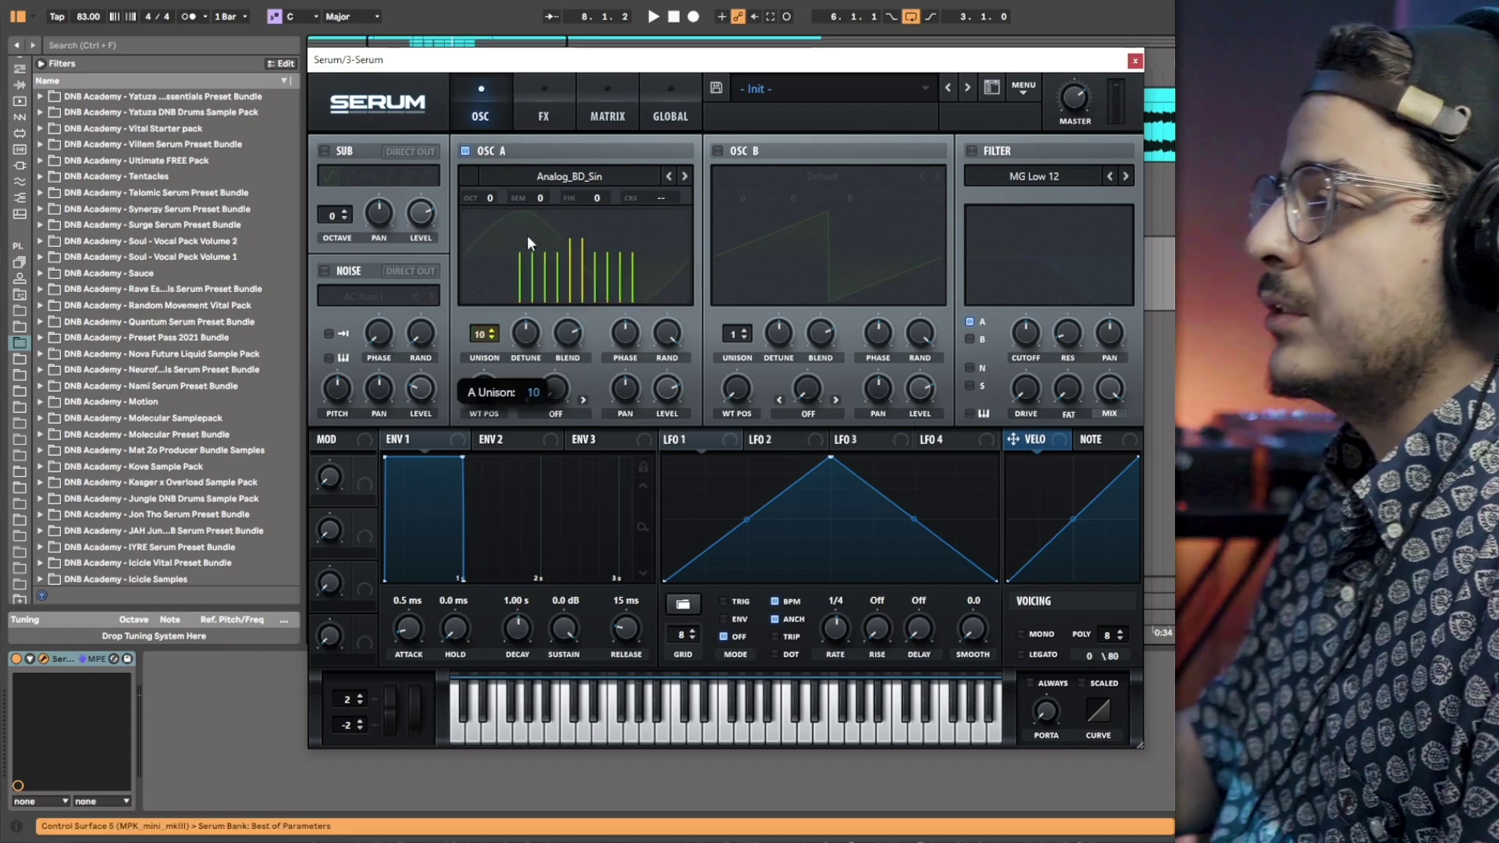
Step: Enable oscillator B and load the Analog_BD_Sin wavetable into it
left_click(718, 151)
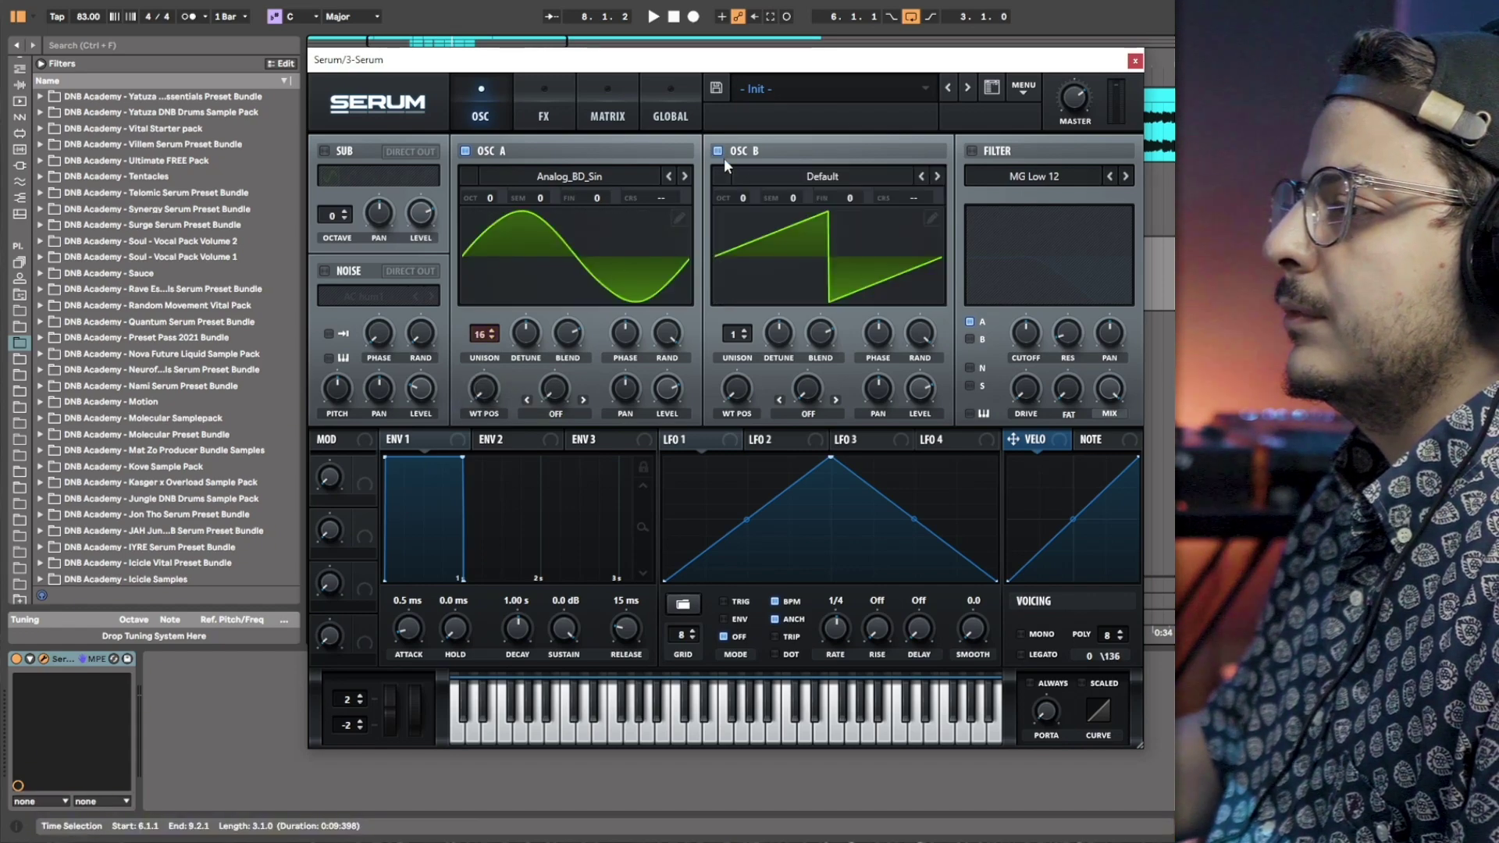
left_click(818, 175)
mouse_move(831, 196)
left_click(1023, 227)
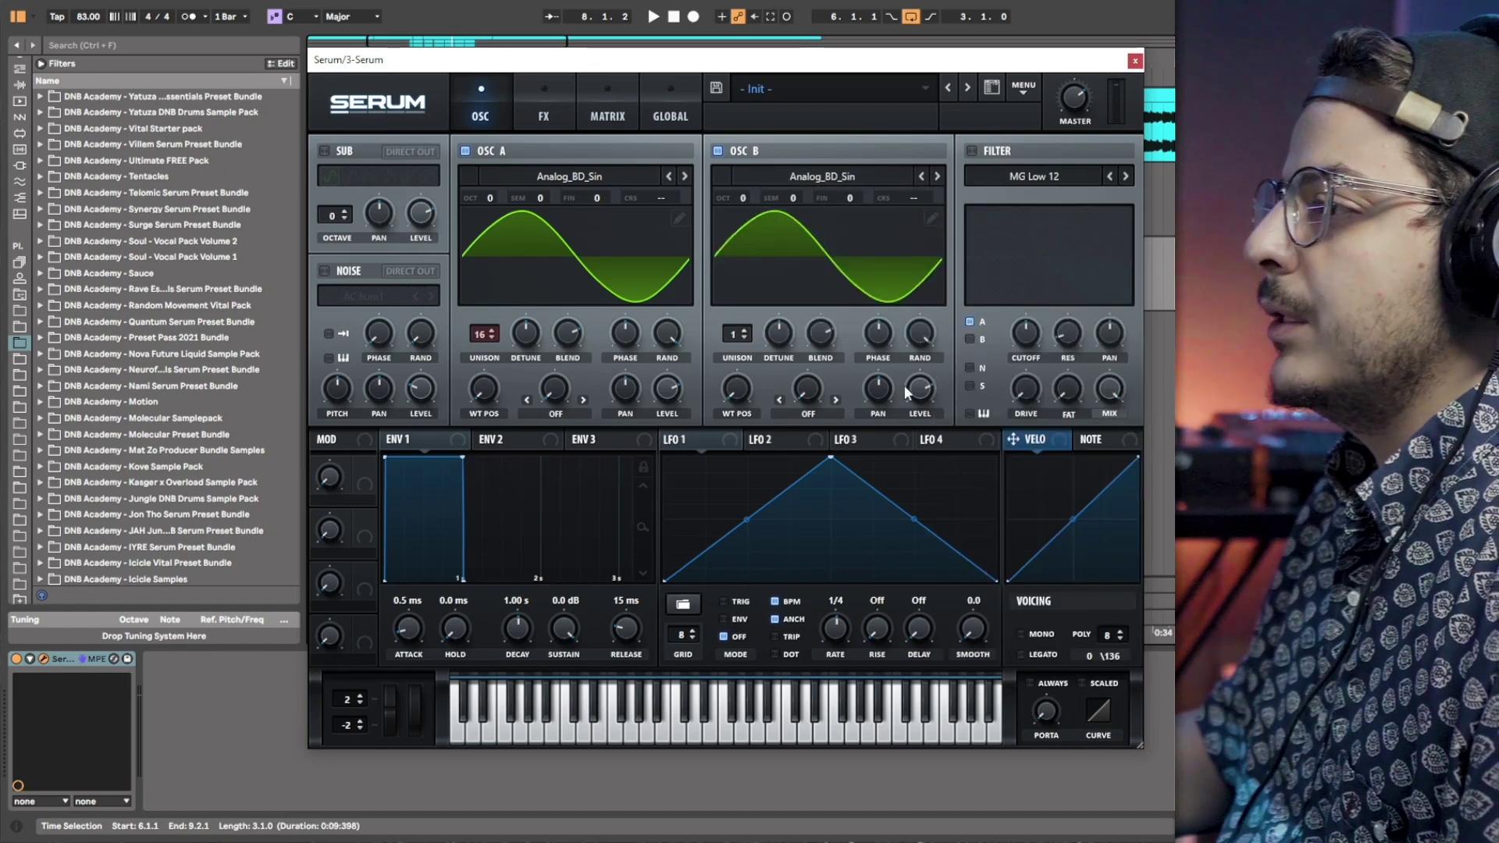
Step: Enable the MG Low 12 filter for oscillators A and B, with Env 1 modulating a cutoff of about 135 Hz
left_click(975, 151)
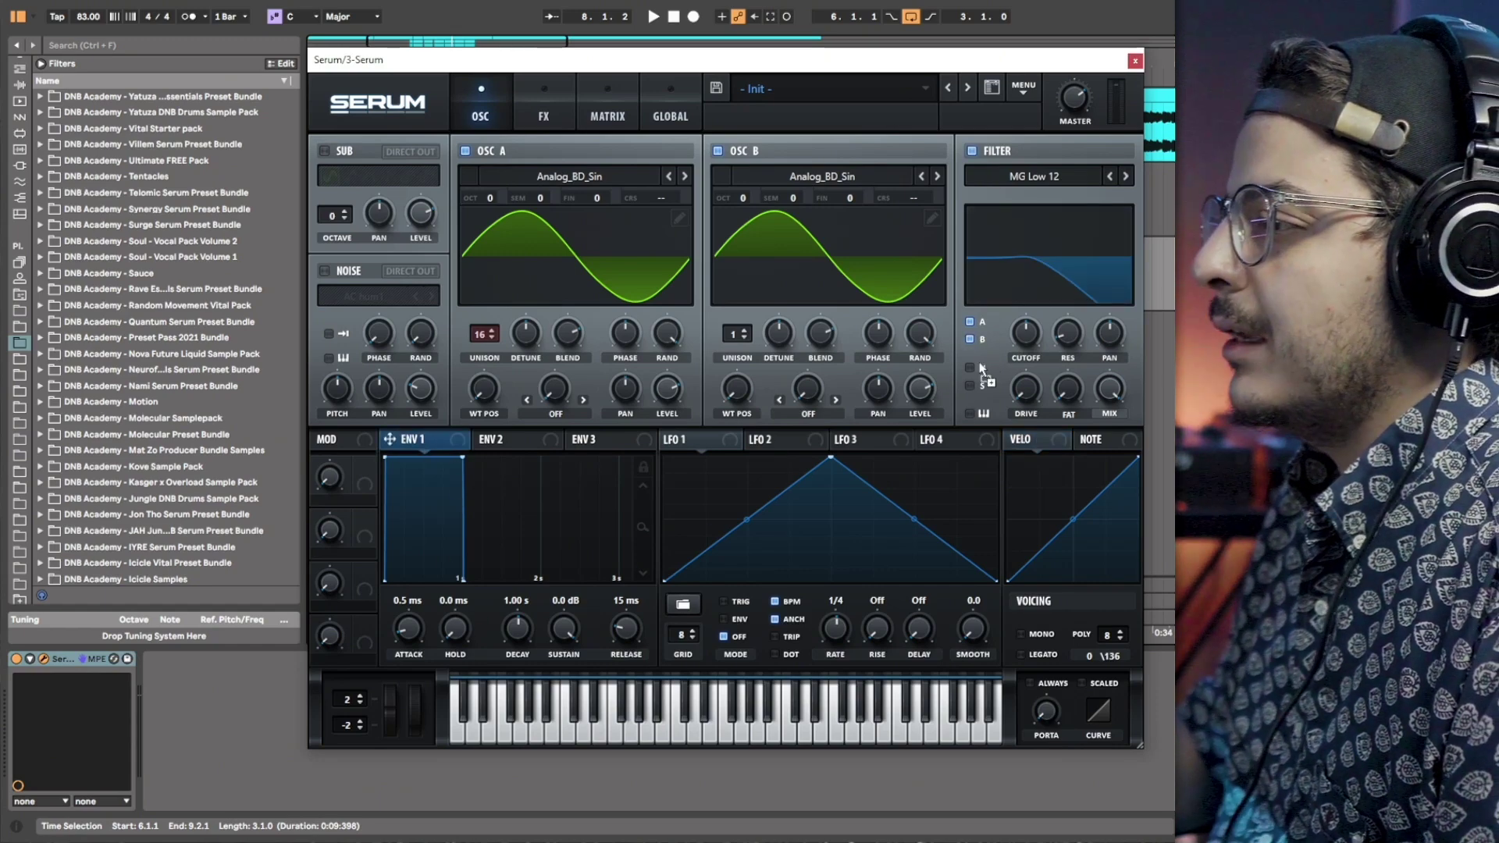
left_click_drag(1024, 337, 1028, 358)
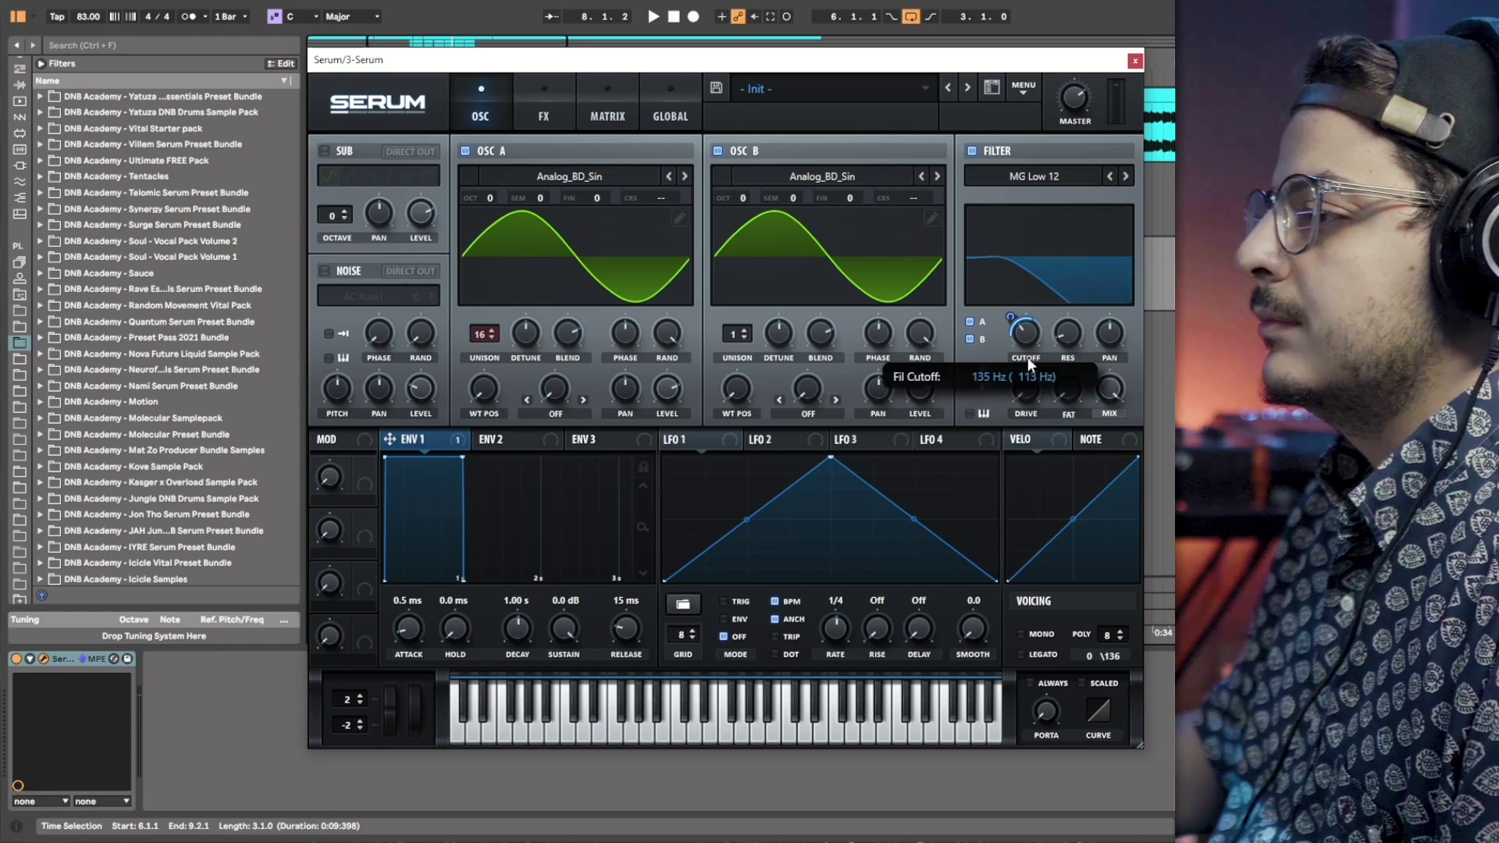
Step: Shape Env 1 with a 37 ms attack, 81 ms decay, -0.3 dB sustain and 181 ms release
left_click_drag(521, 634, 542, 664)
mouse_move(415, 639)
left_mouse_down()
mouse_move(433, 611)
mouse_move(432, 629)
left_mouse_up()
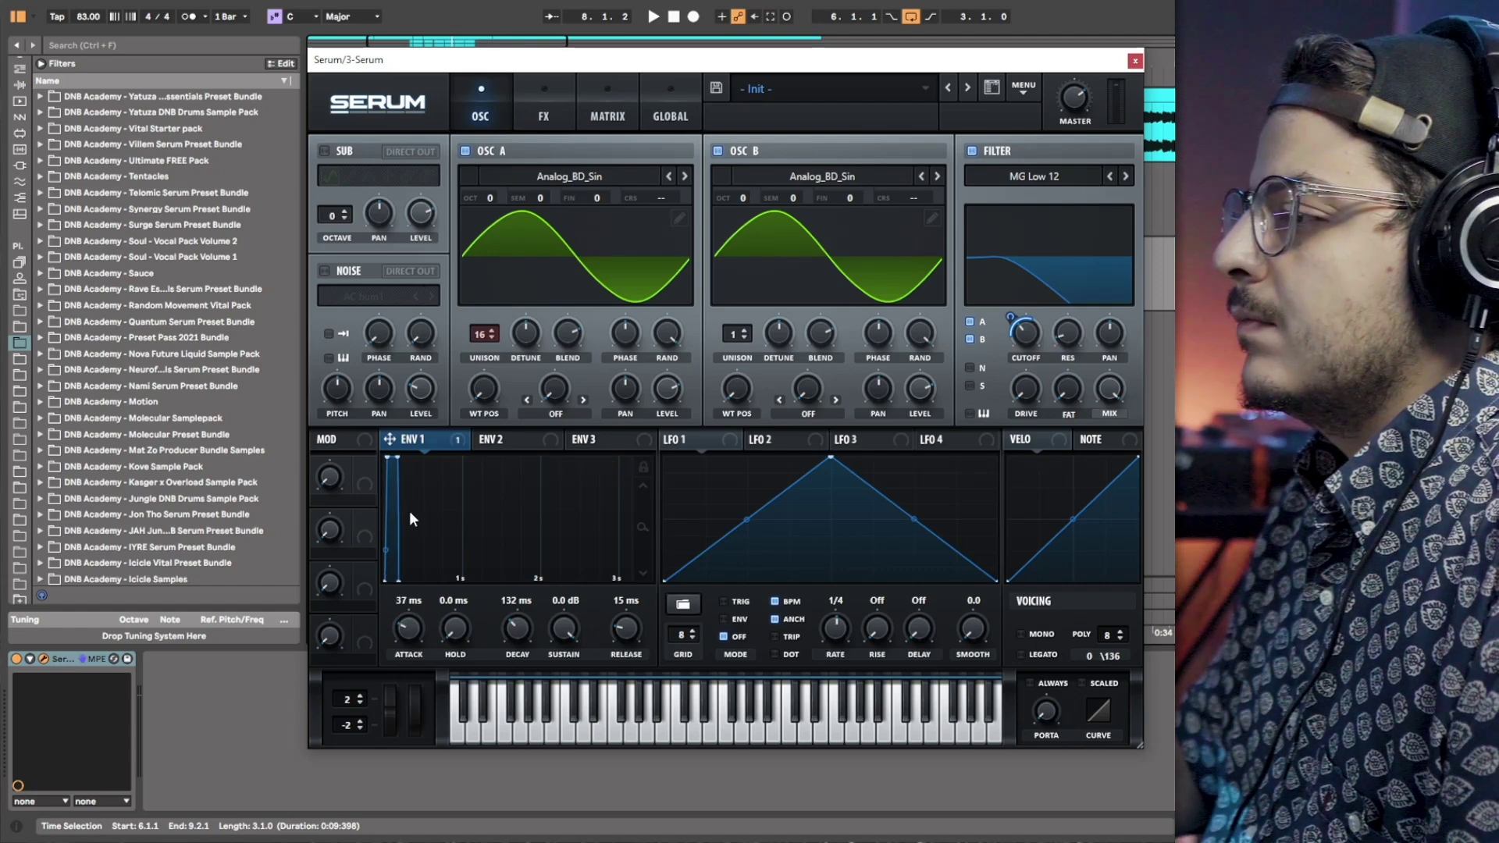
left_click_drag(626, 628, 519, 645)
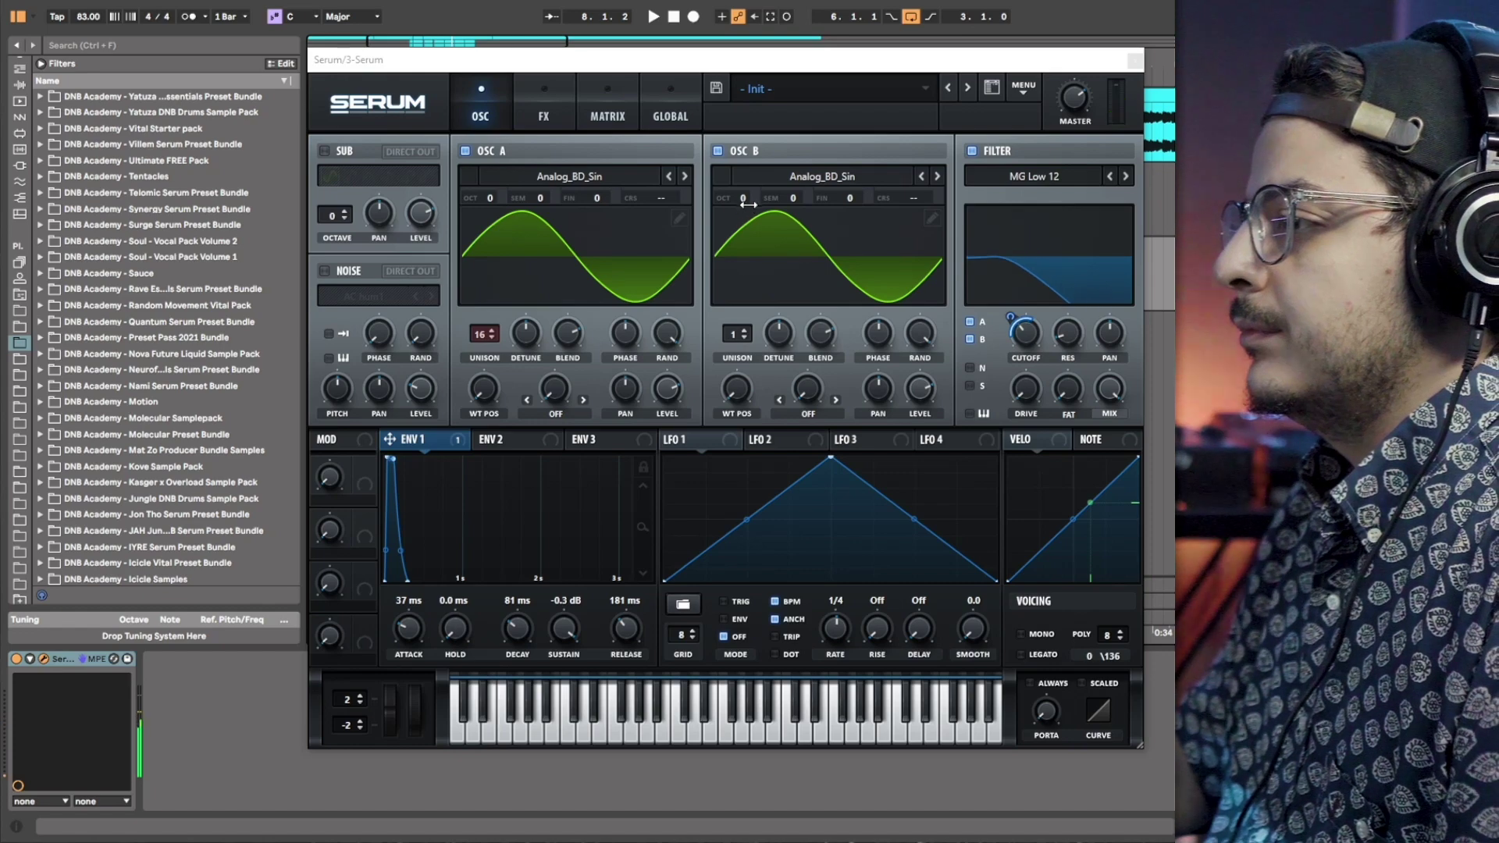
Step: Raise oscillator B by one octave and set its unison to 6 voices
left_click_drag(742, 197, 754, 173)
mouse_move(493, 186)
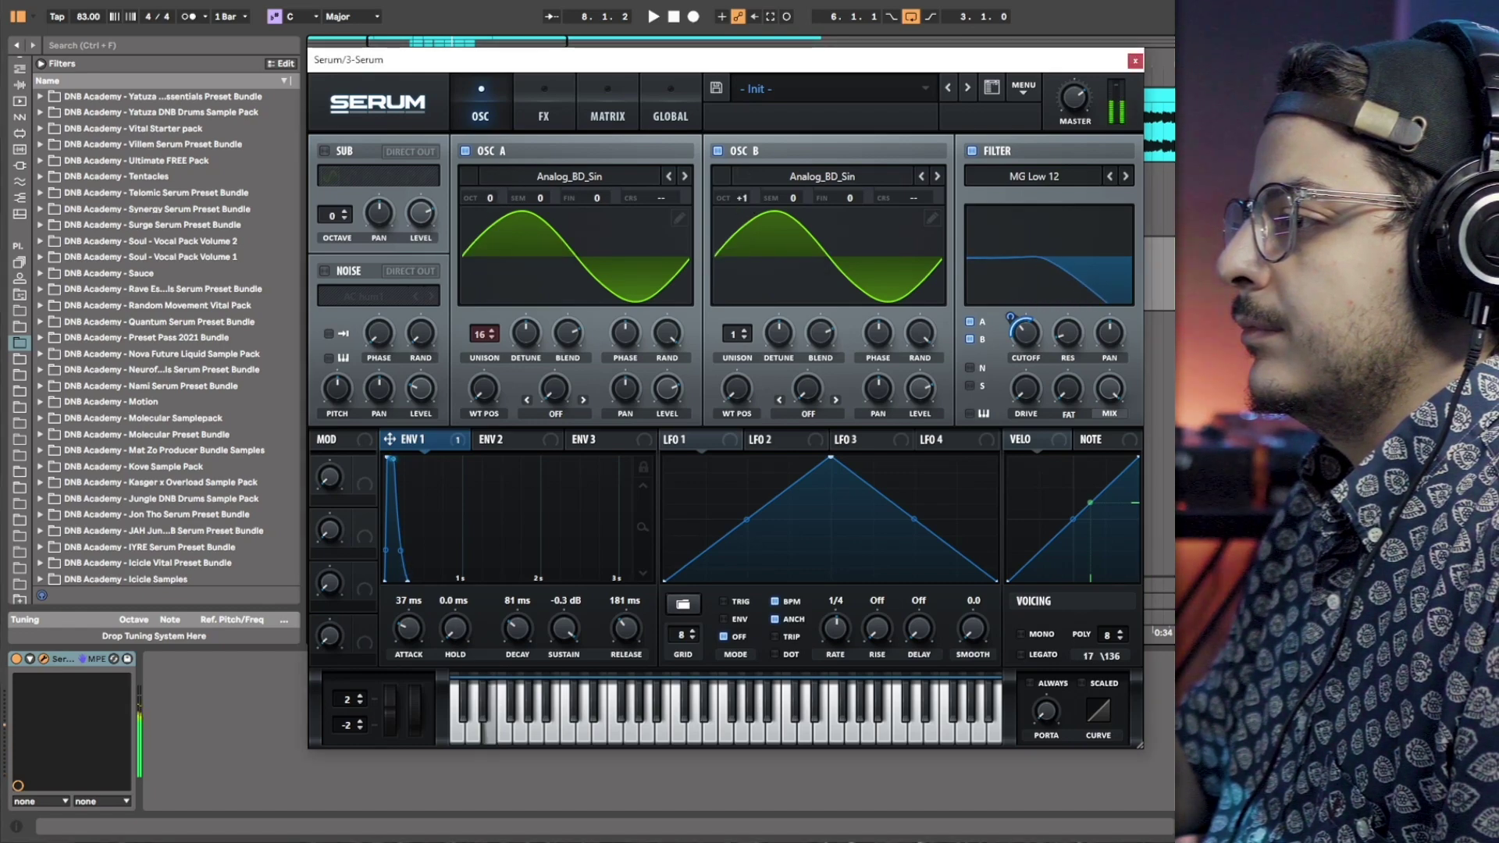
left_click(1168, 257)
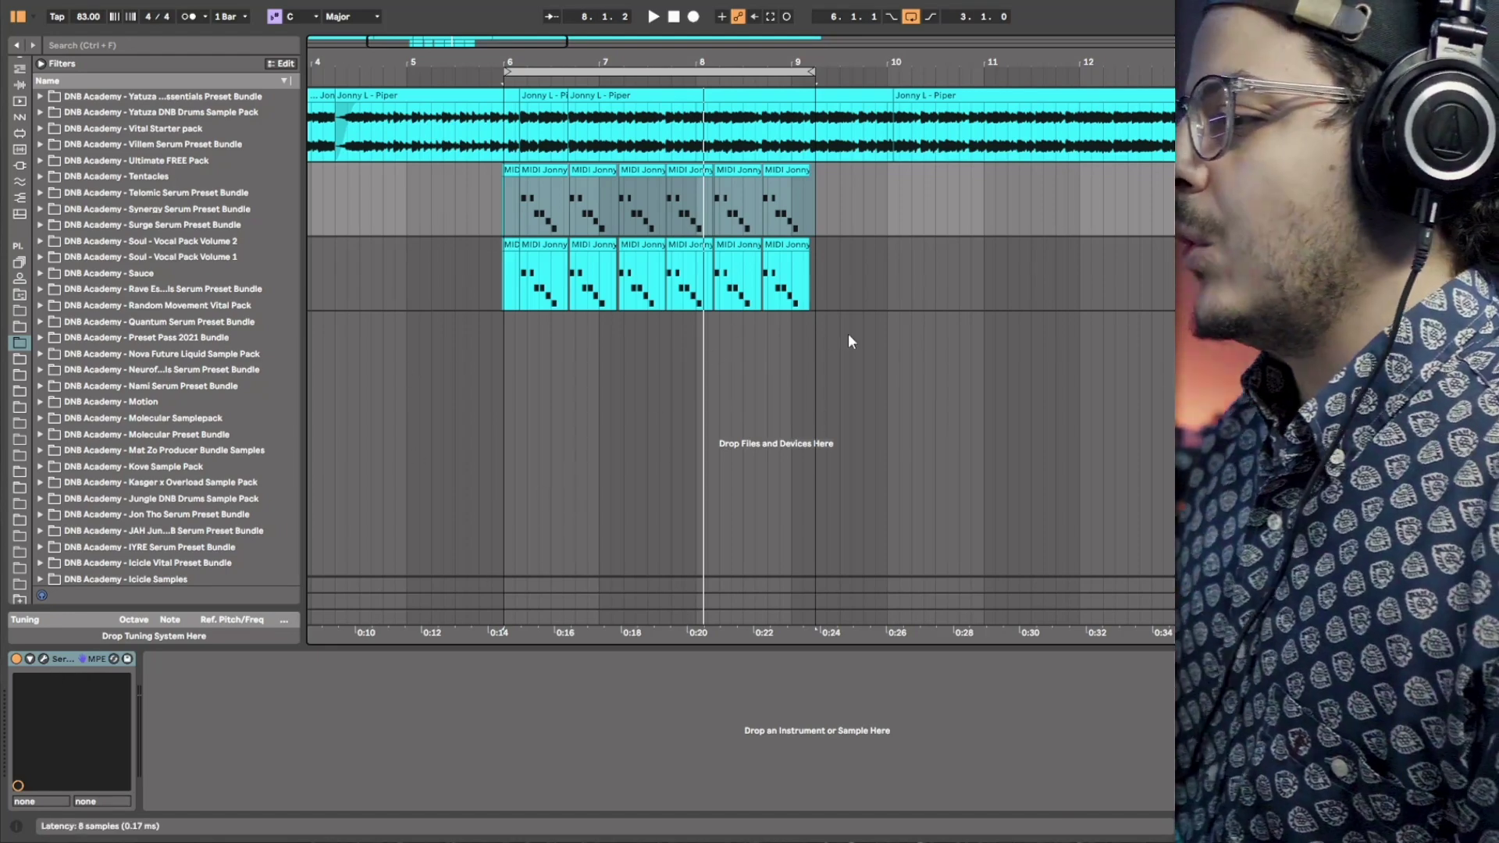
key("ctrl+alt+p")
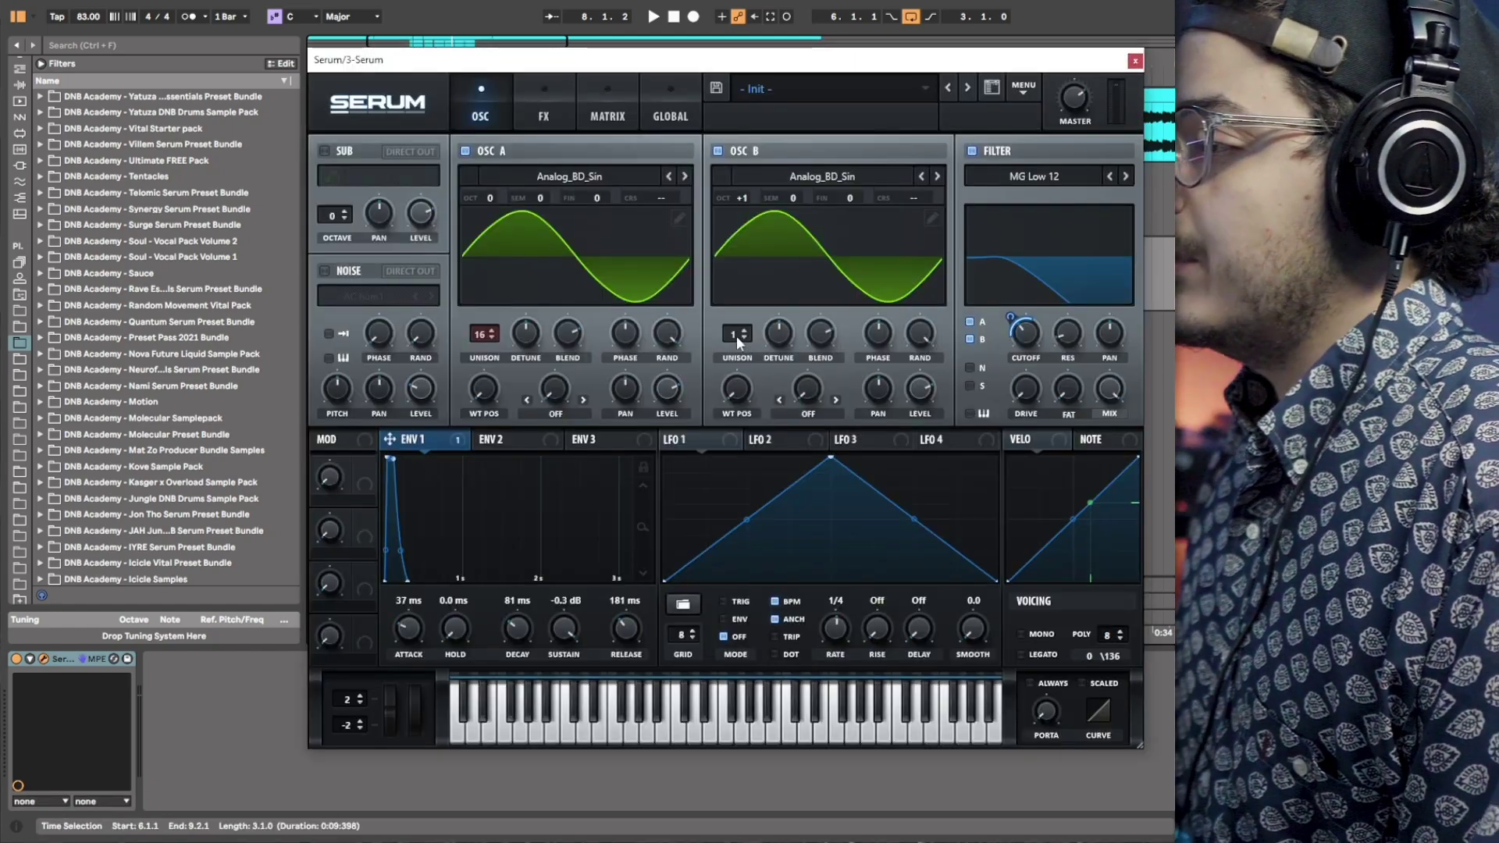
left_click_drag(739, 337, 757, 274)
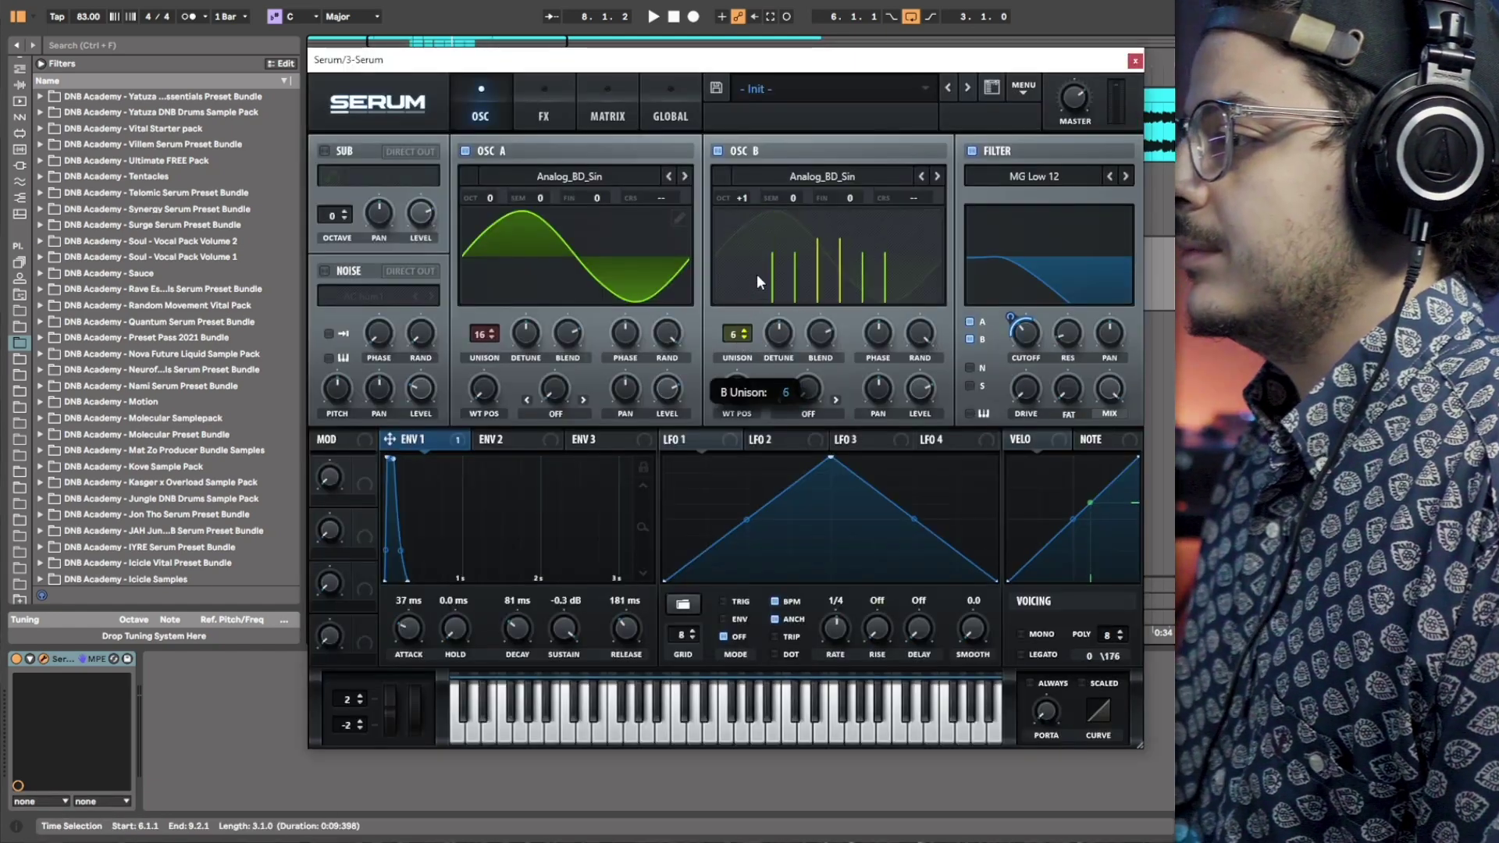
Step: Enable the triangle sub oscillator, lower its level and modulate that level with Env 1
left_click(325, 151)
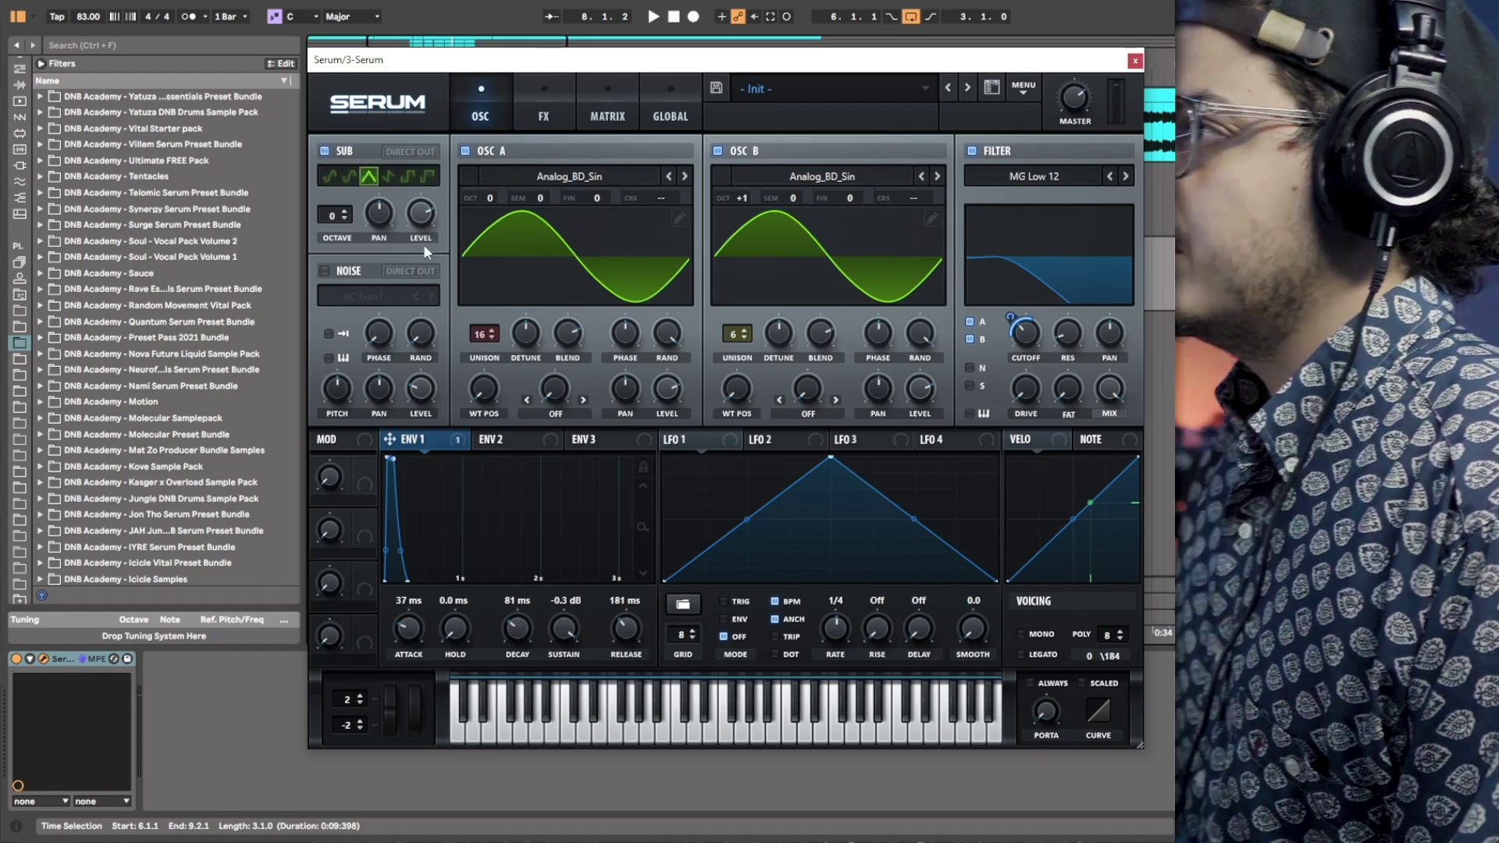
mouse_move(429, 245)
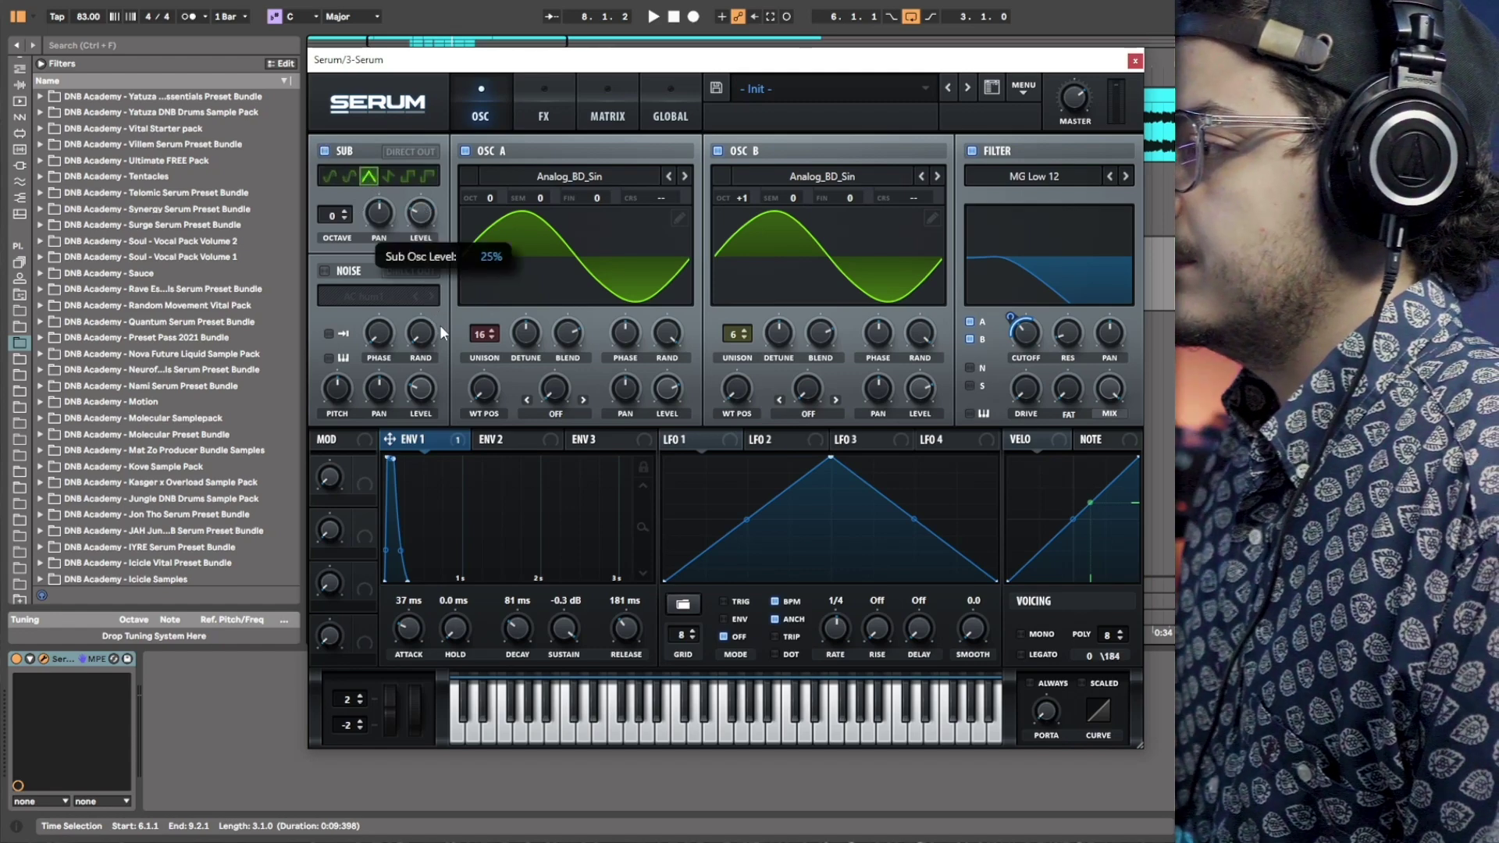
left_click_drag(390, 439, 418, 215)
mouse_move(410, 219)
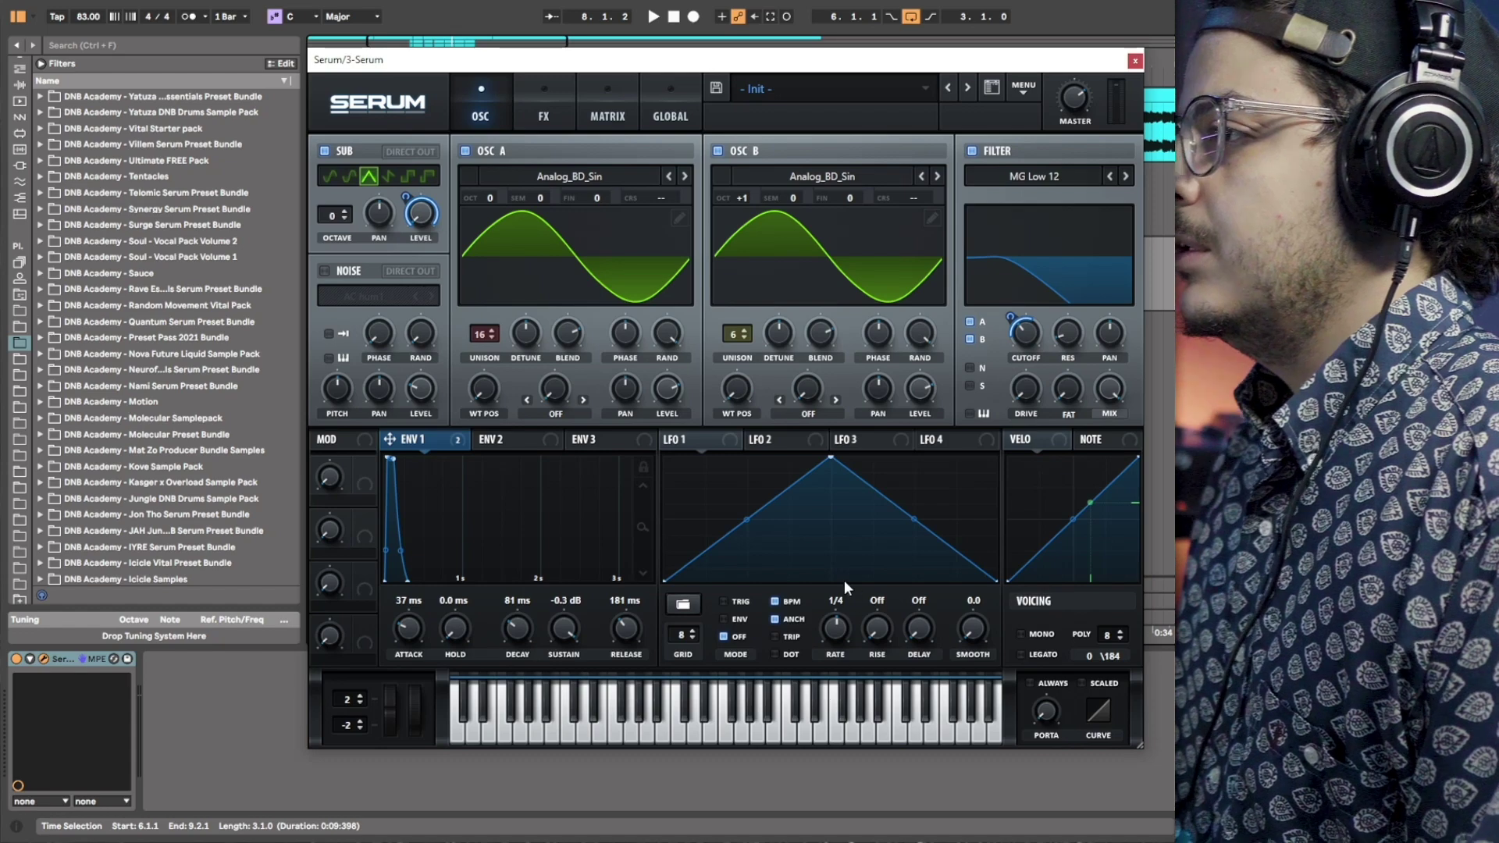
Step: Add a Tube distortion effect and raise its drive to about 63%
left_click(544, 116)
mouse_move(928, 176)
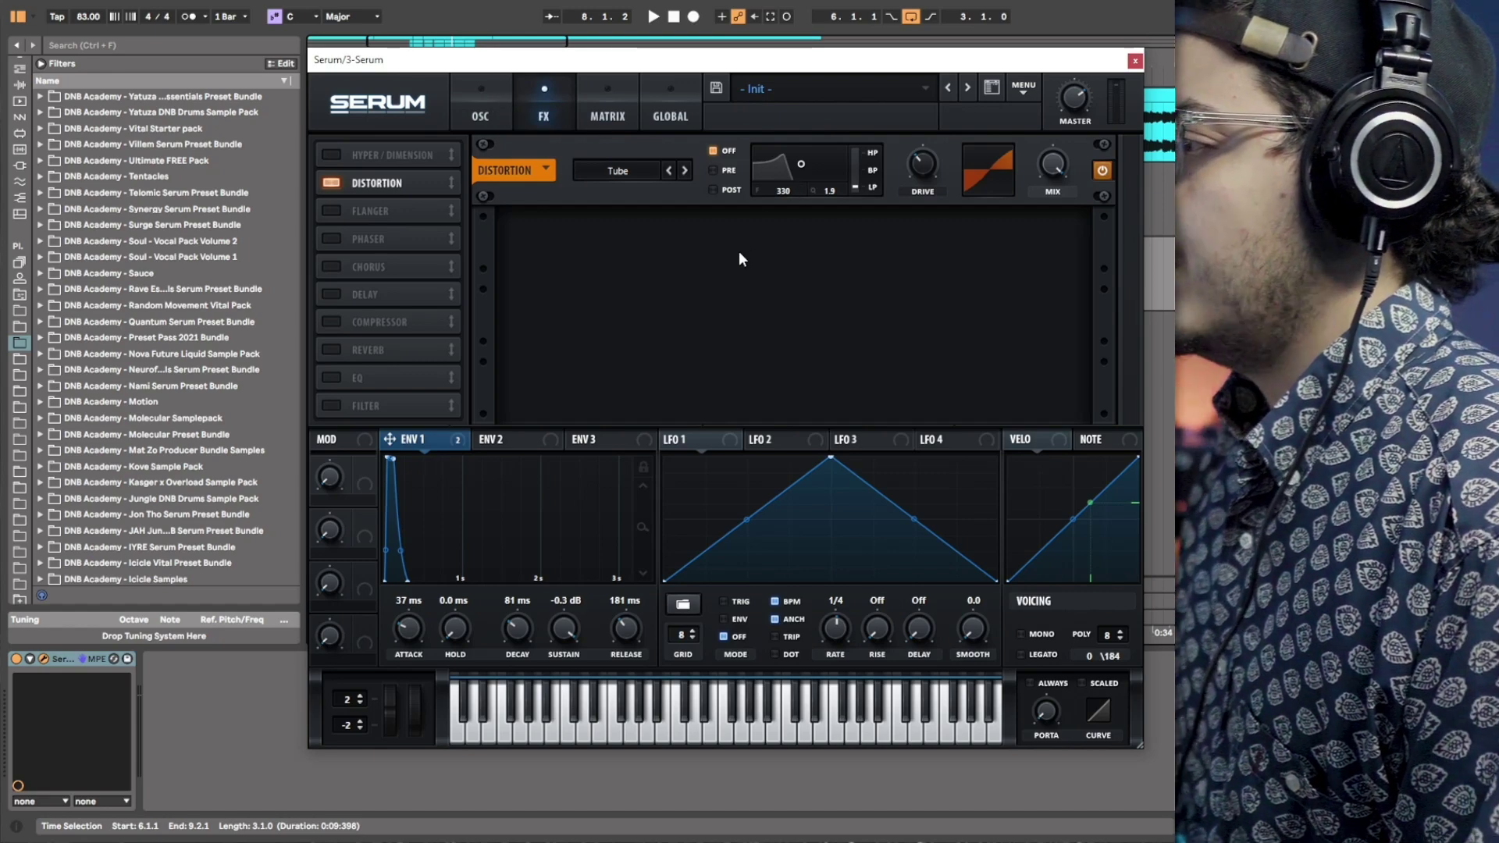
left_click_drag(931, 162, 946, 149)
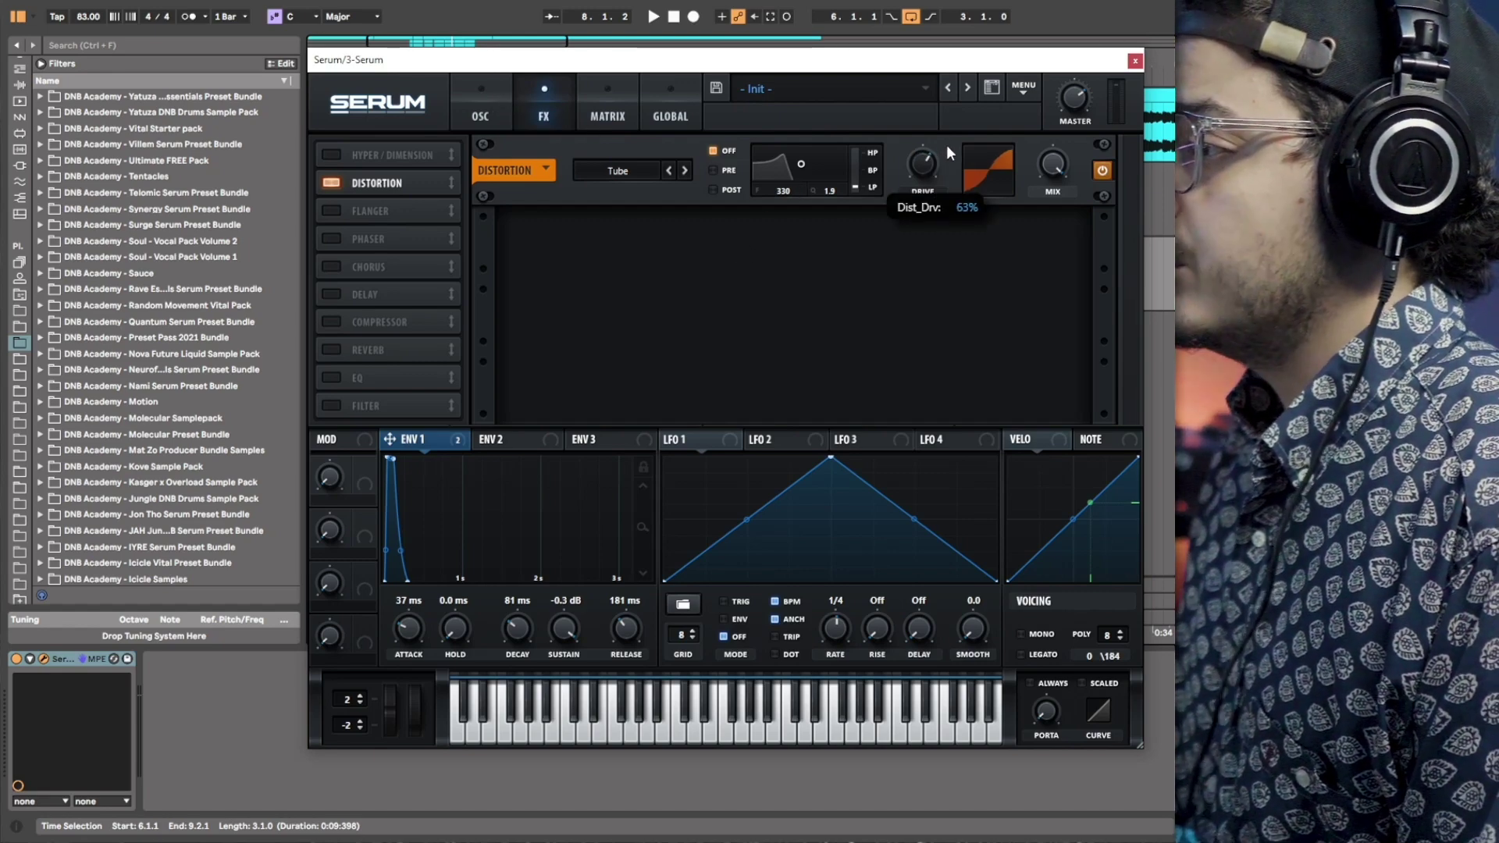
Step: Add an MG Low 6 filter effect and lower its cutoff to about 162 Hz while the loop plays
left_click(328, 405)
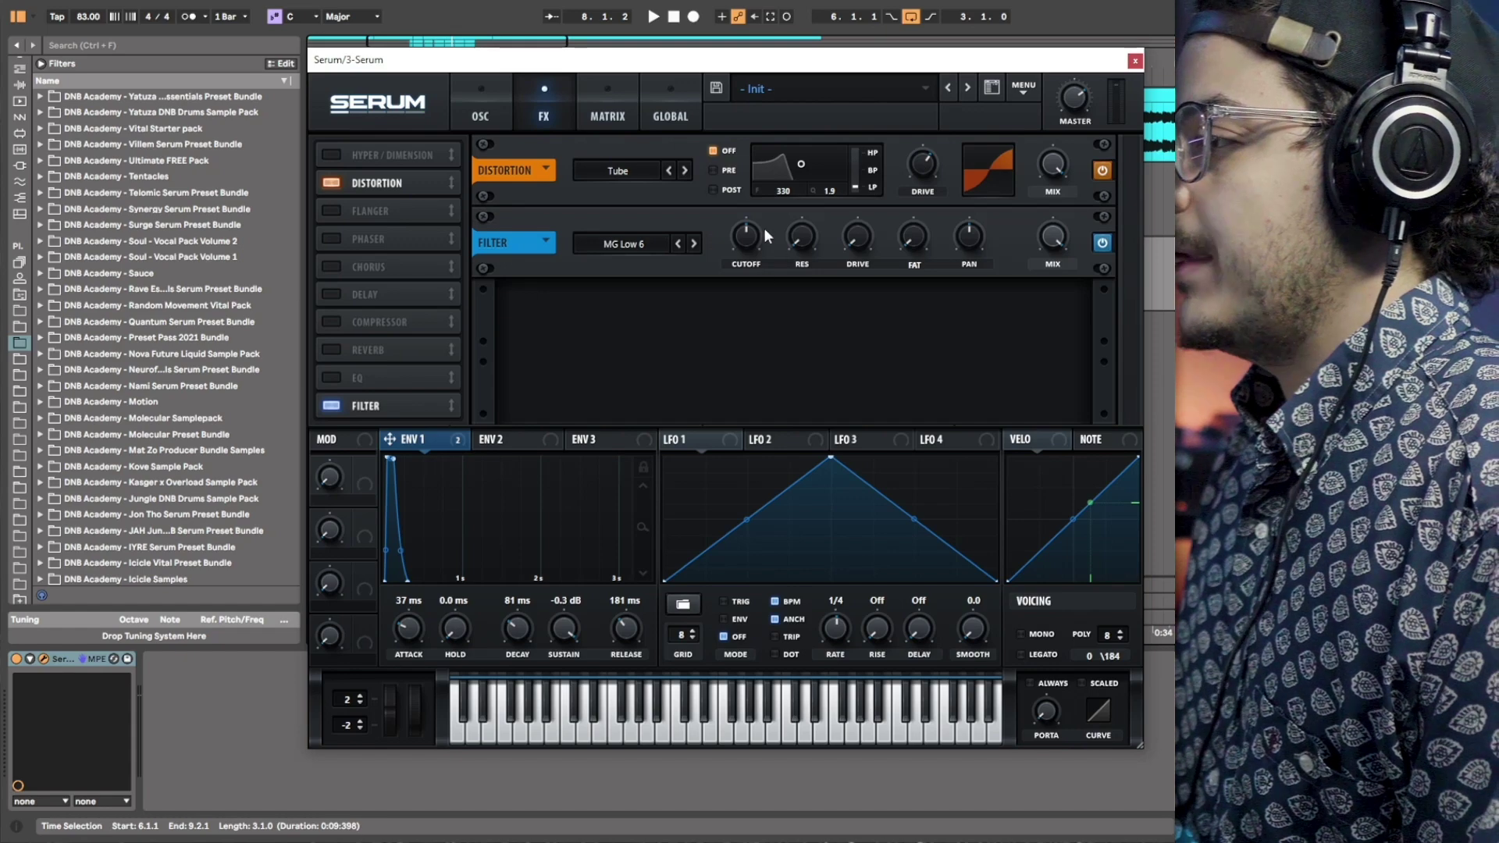
mouse_move(762, 233)
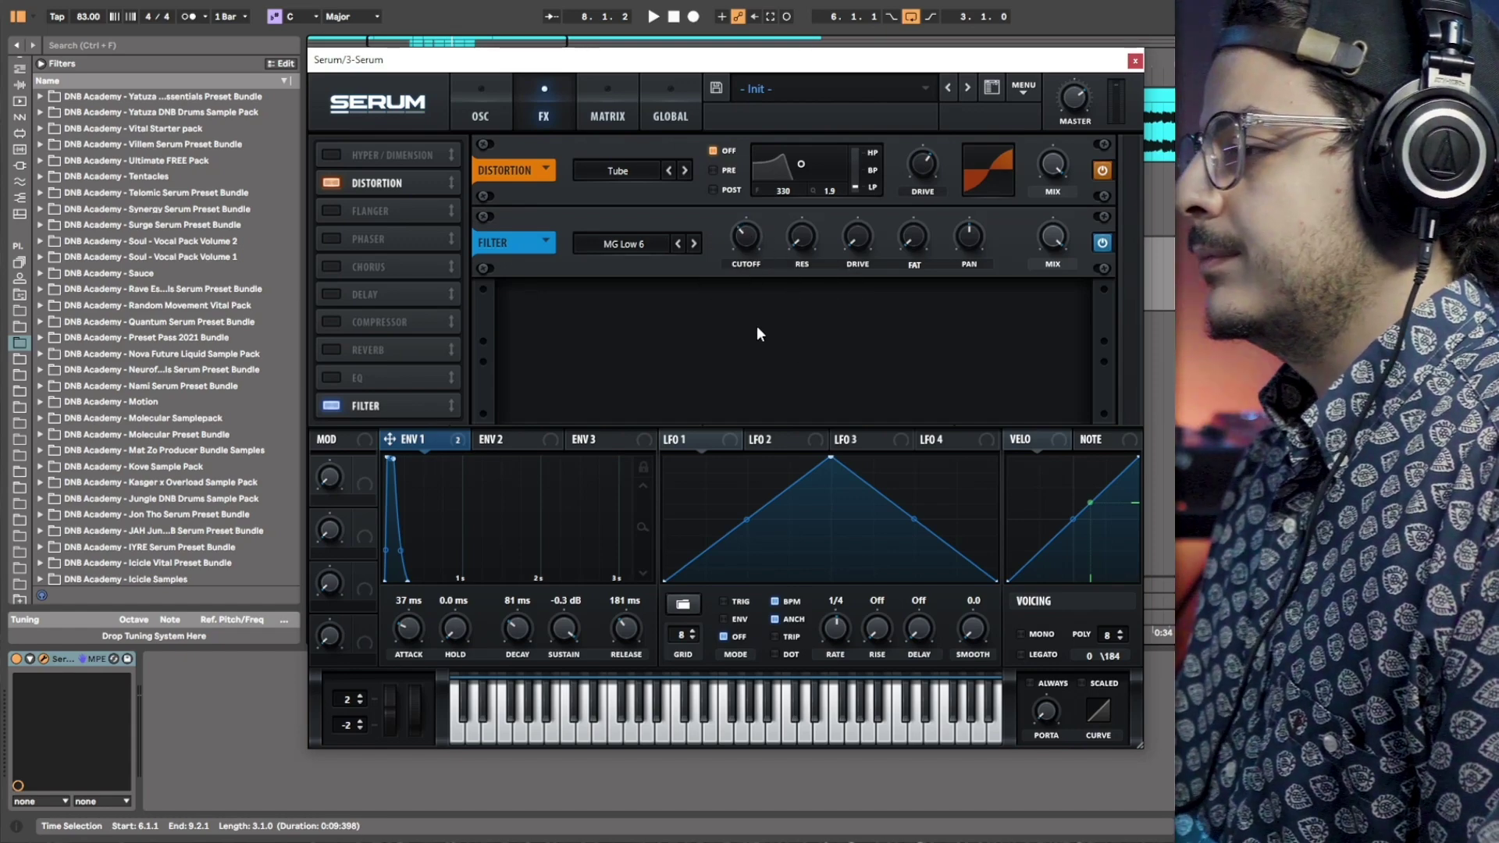
key("space")
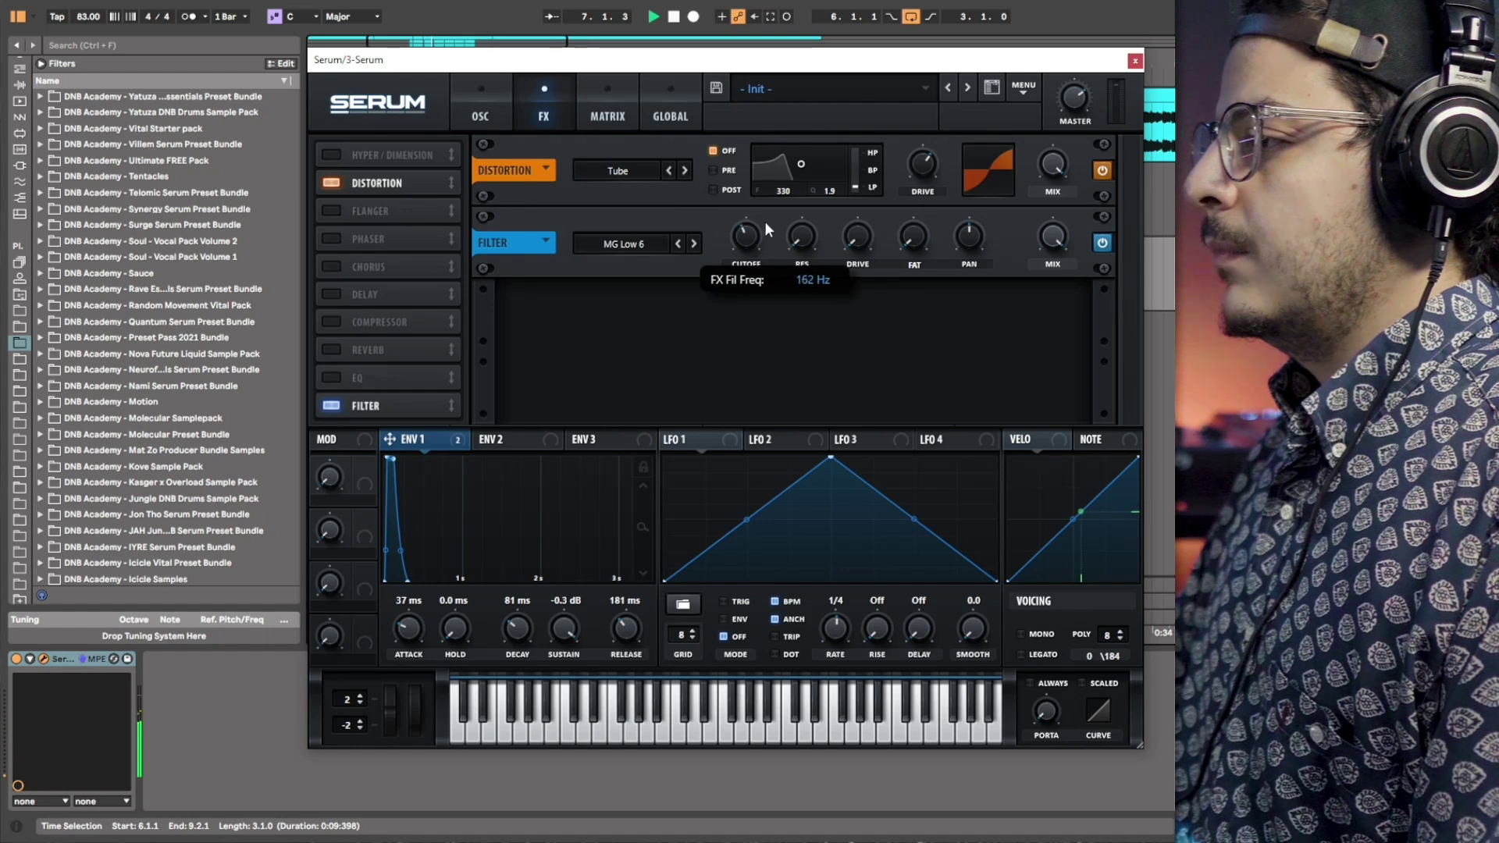
mouse_move(766, 218)
left_mouse_down()
mouse_move(776, 202)
mouse_move(776, 242)
left_mouse_up()
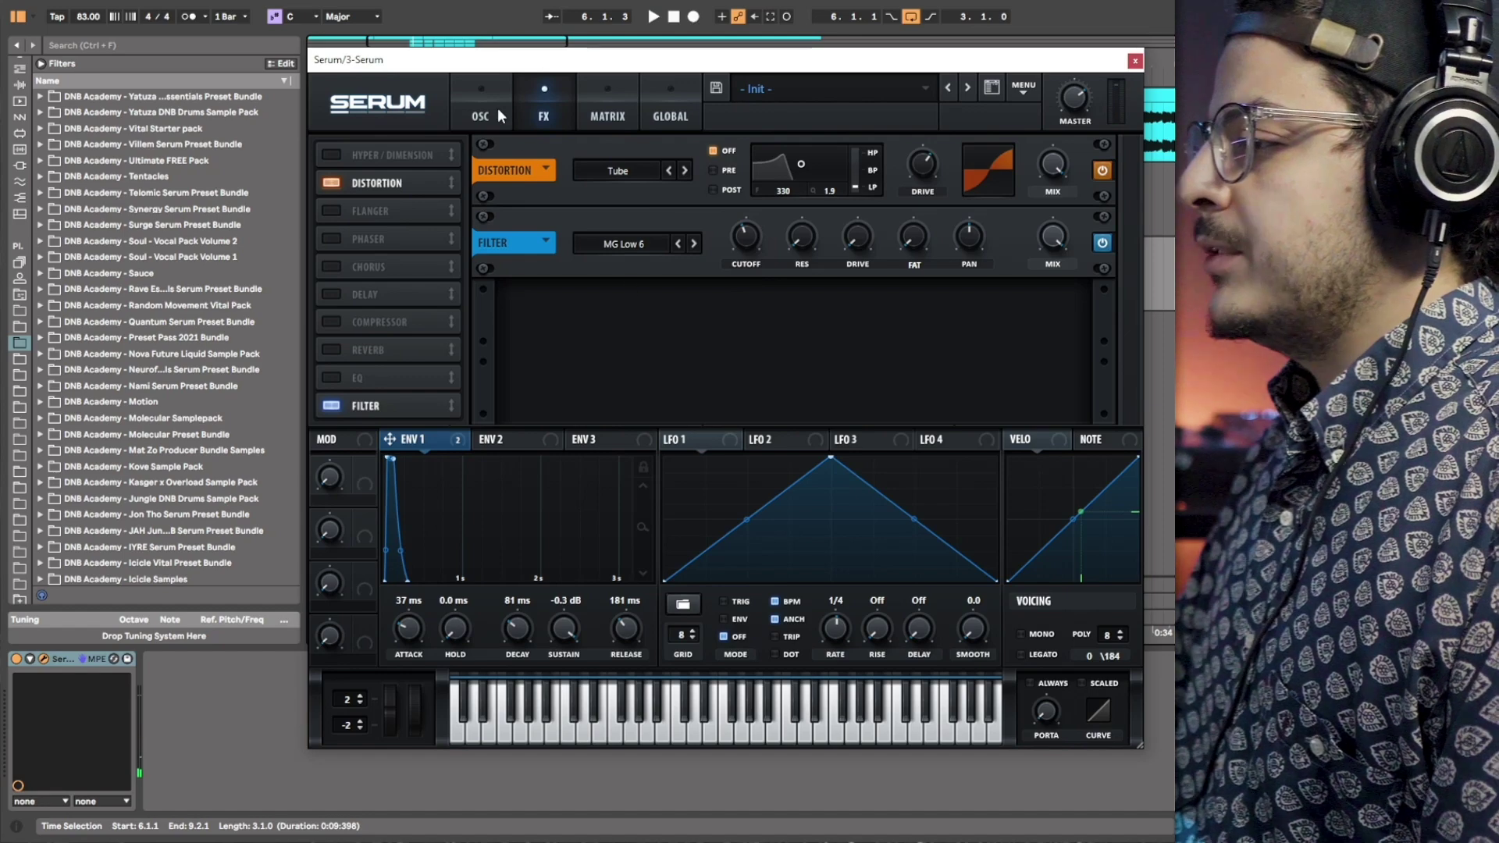
Step: Transpose oscillator A up one octave and oscillator B up 7 semitones
left_click(481, 114)
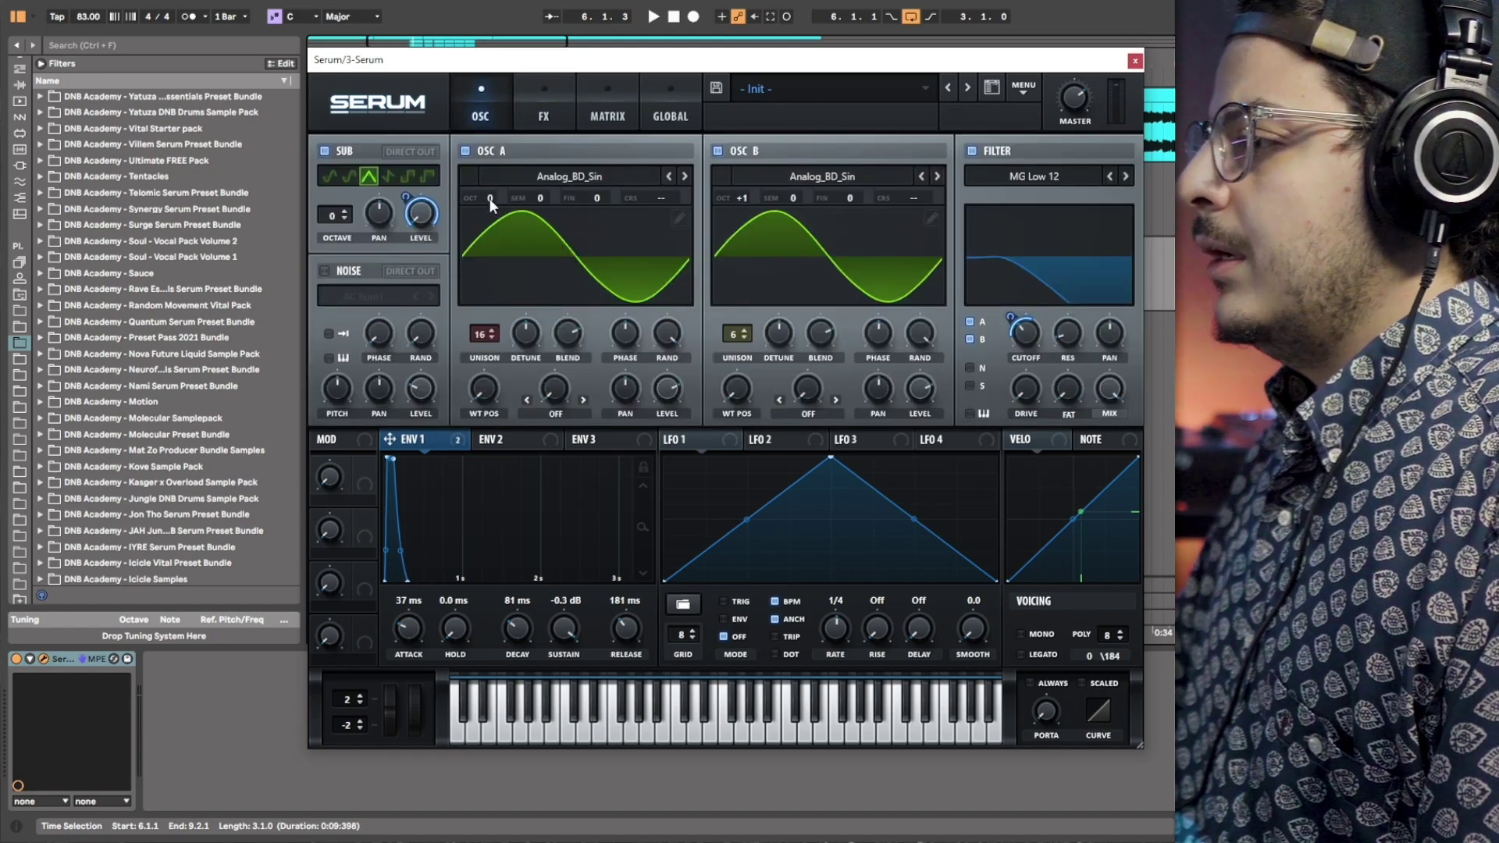
left_click_drag(490, 199, 490, 194)
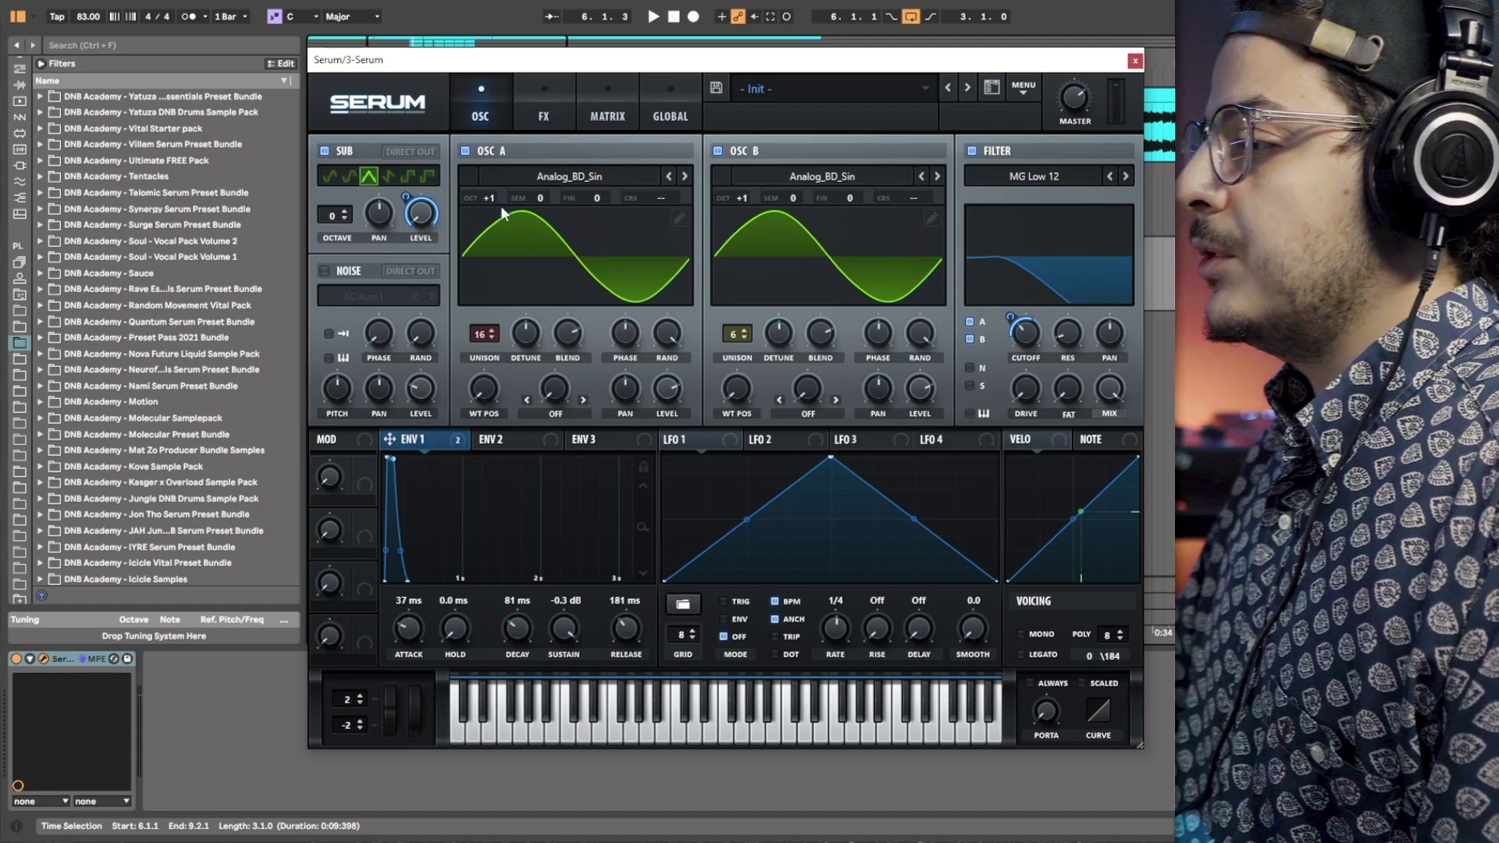
left_click_drag(793, 198, 824, 169)
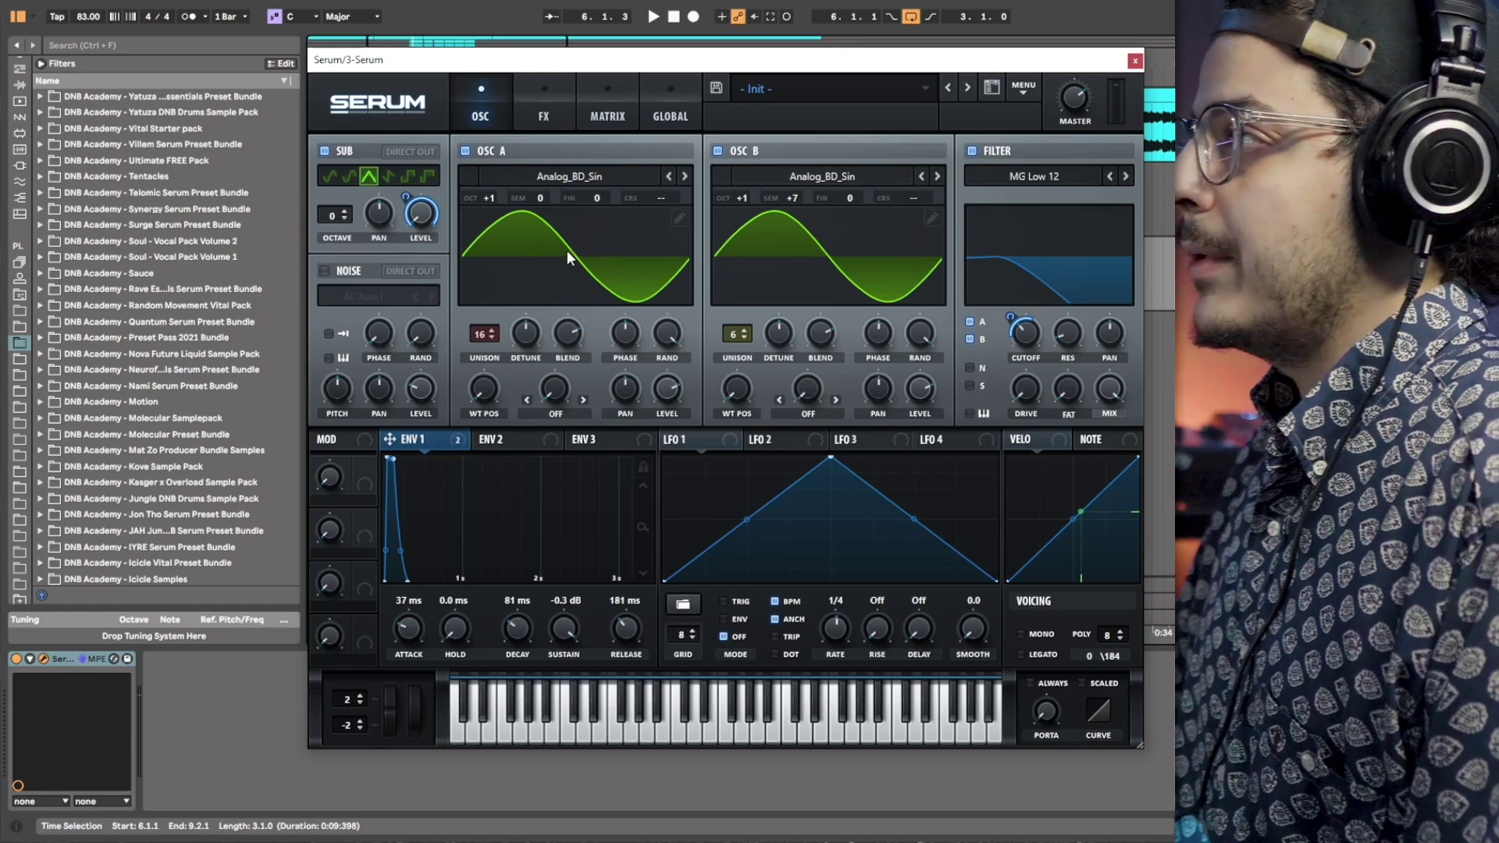
Step: Fine-tune both oscillators to -16 cents
left_click_drag(597, 199, 605, 225)
left_click_drag(861, 199, 850, 222)
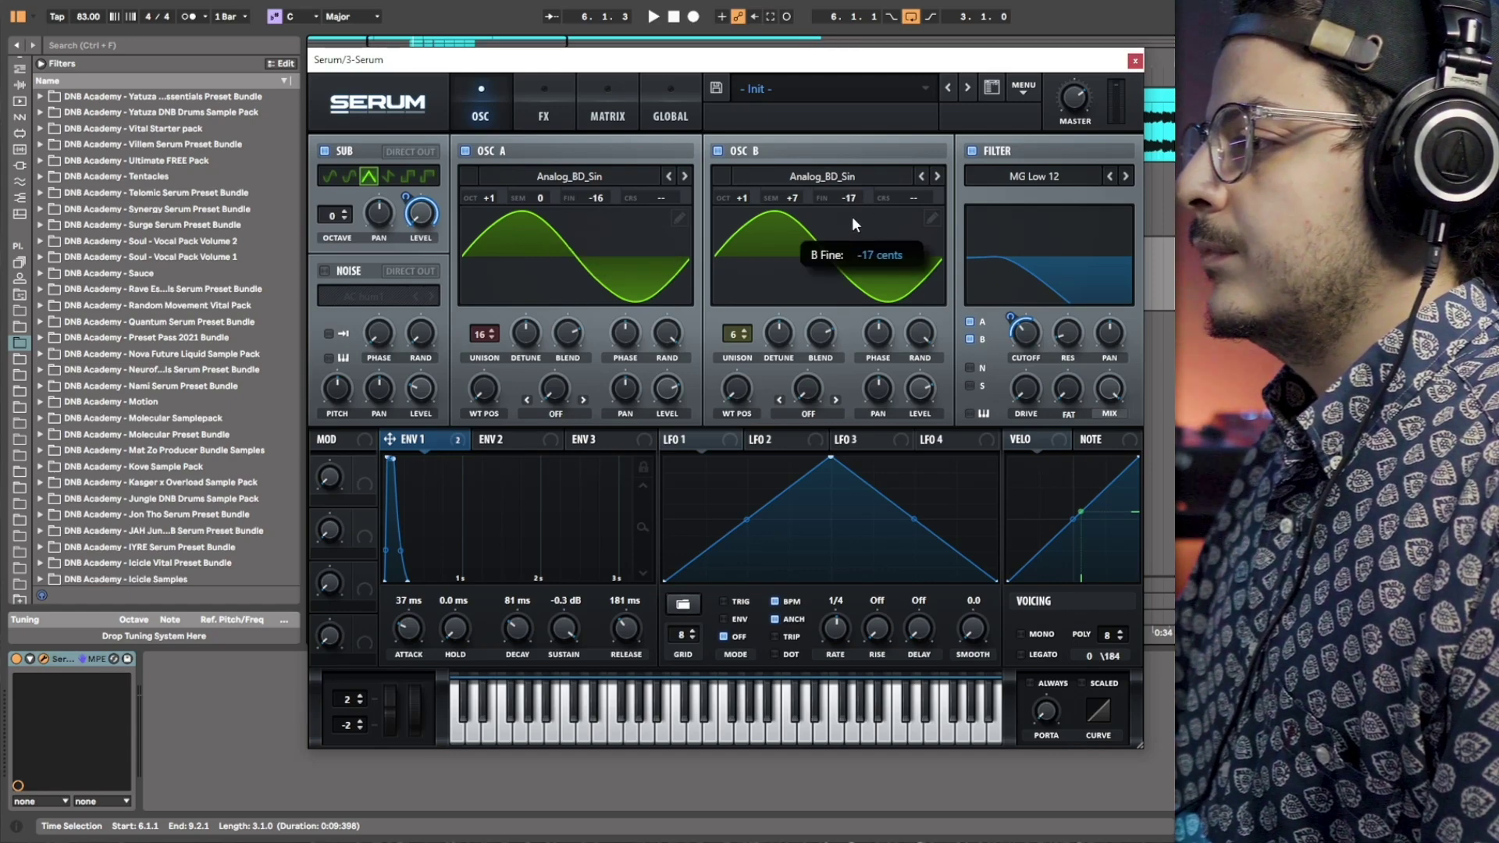
left_click_drag(855, 212, 859, 221)
Step: Play the loop and lower the main filter's cutoff slightly by ear
key("space")
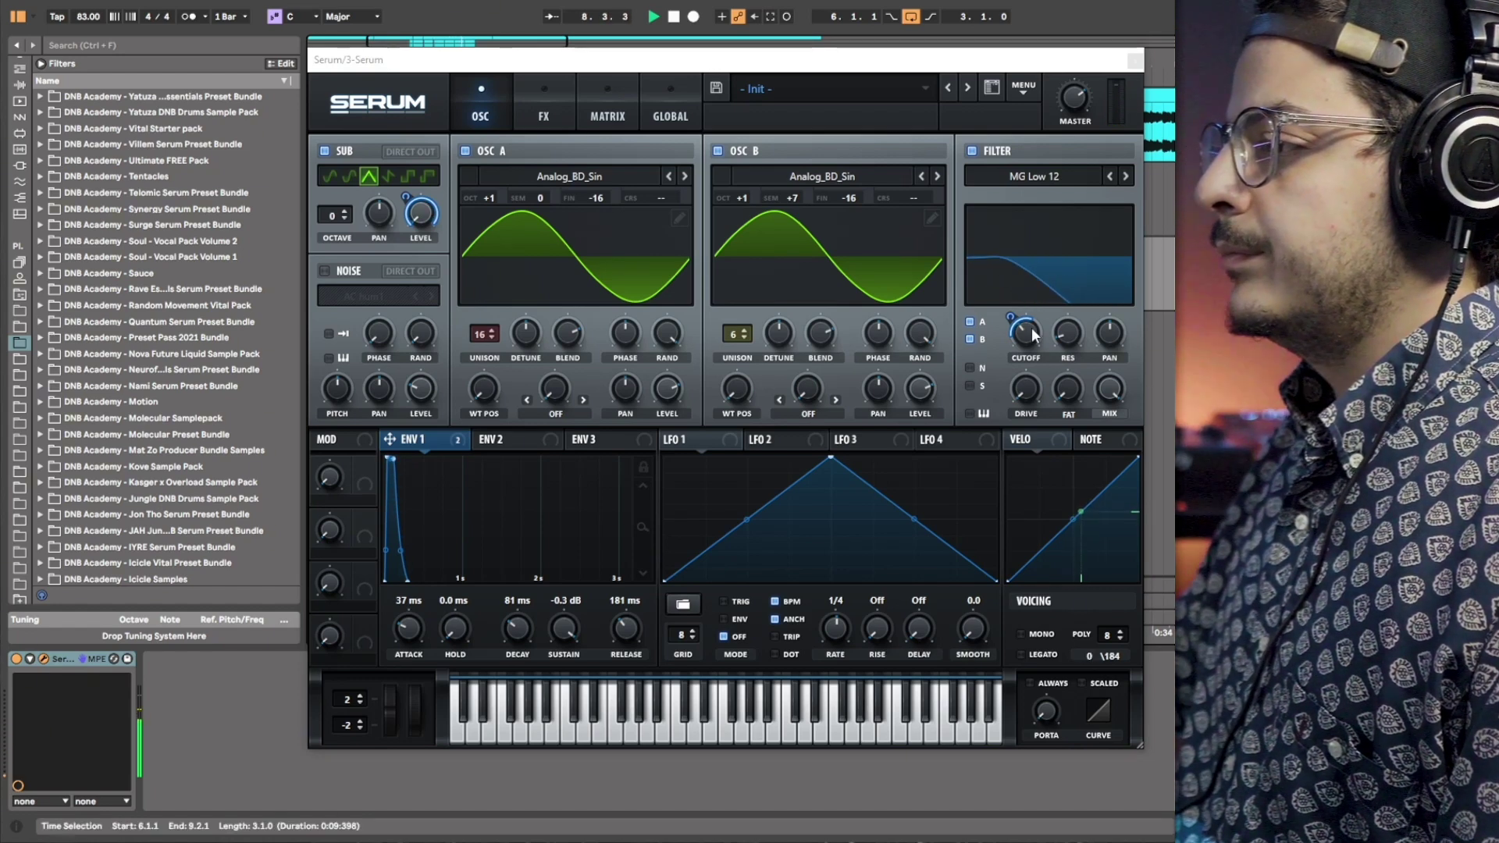
mouse_move(1032, 348)
mouse_move(1020, 305)
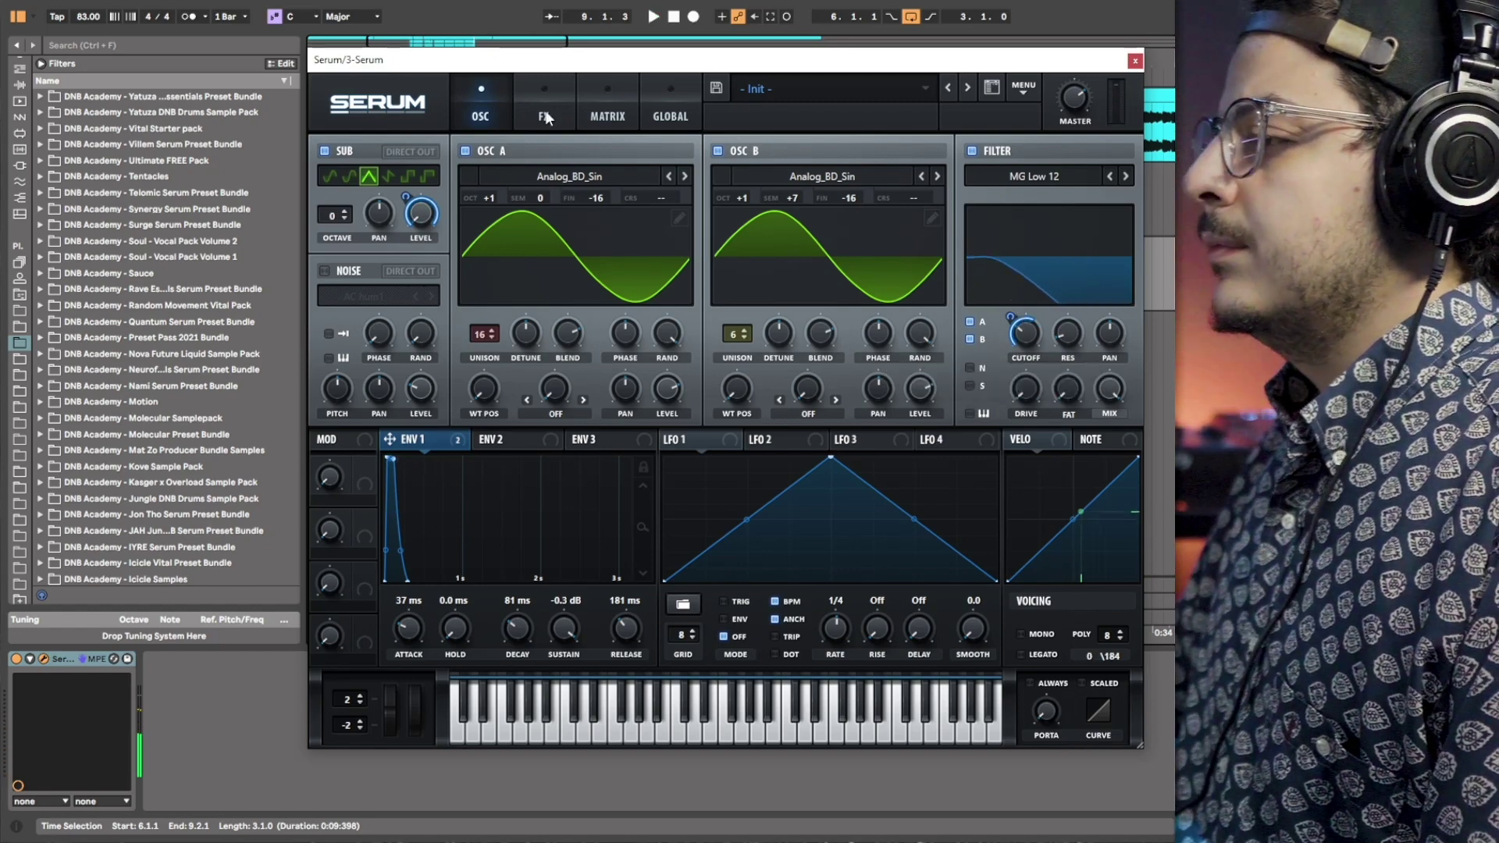
Step: Set the distortion drive to 67% and audition the patch in the loop
left_click(545, 115)
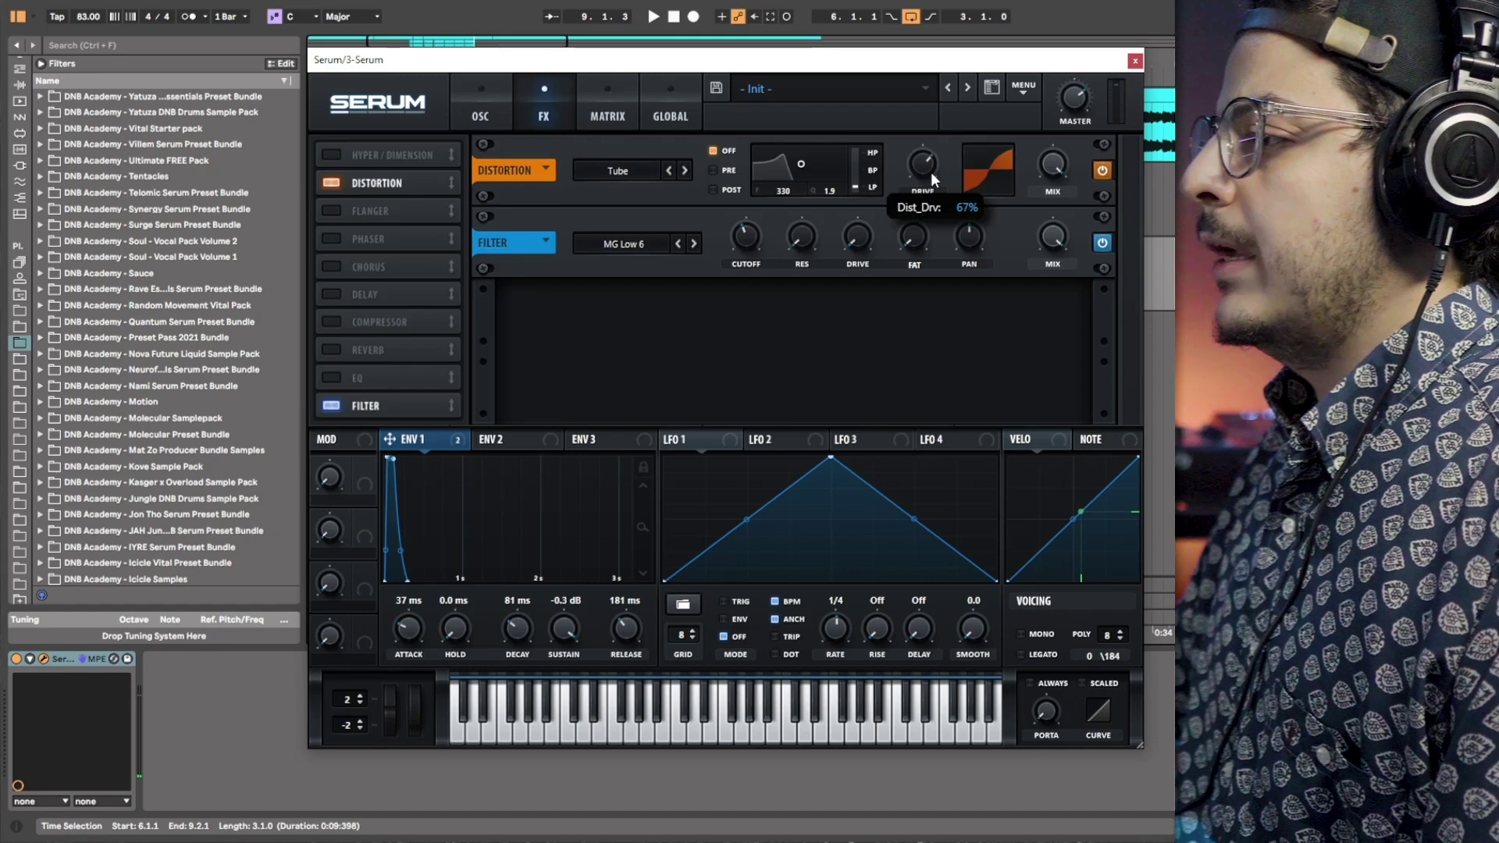
mouse_move(927, 180)
key("space")
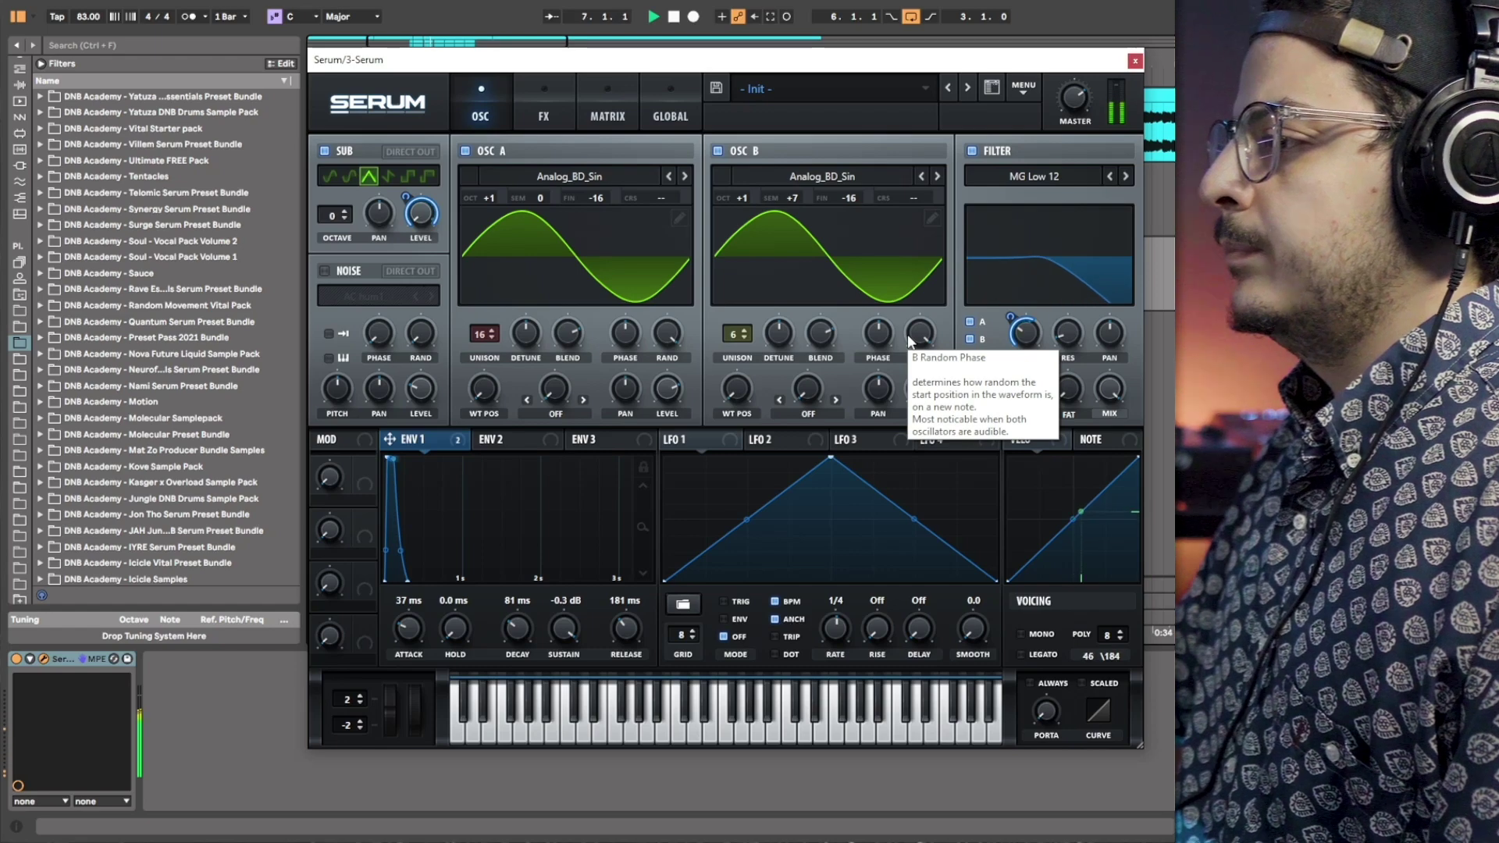
key("space")
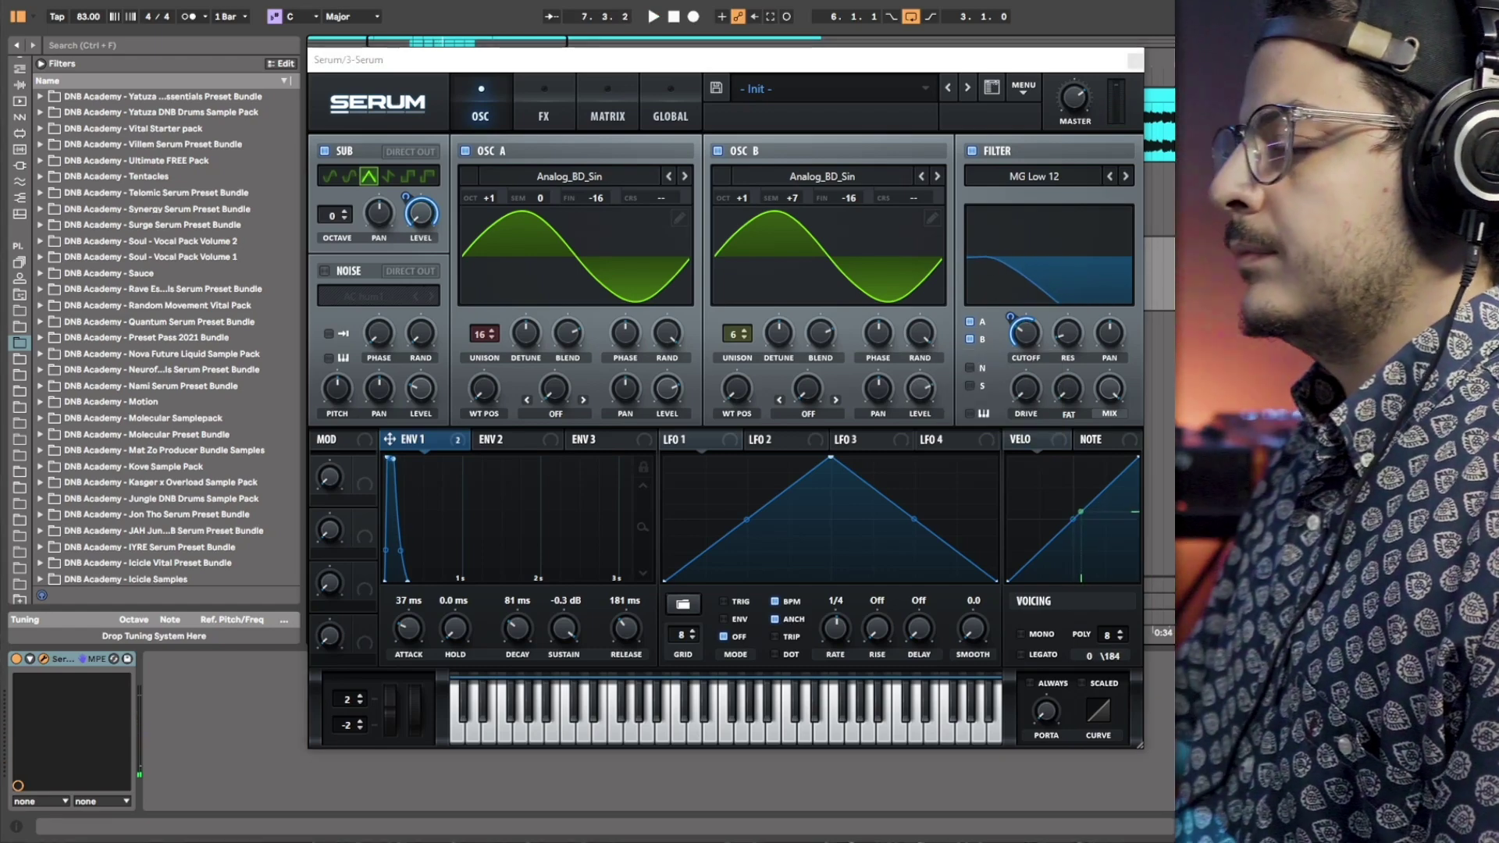
Step: Play the loop to audition the Serum patch, and stop playback
key("space")
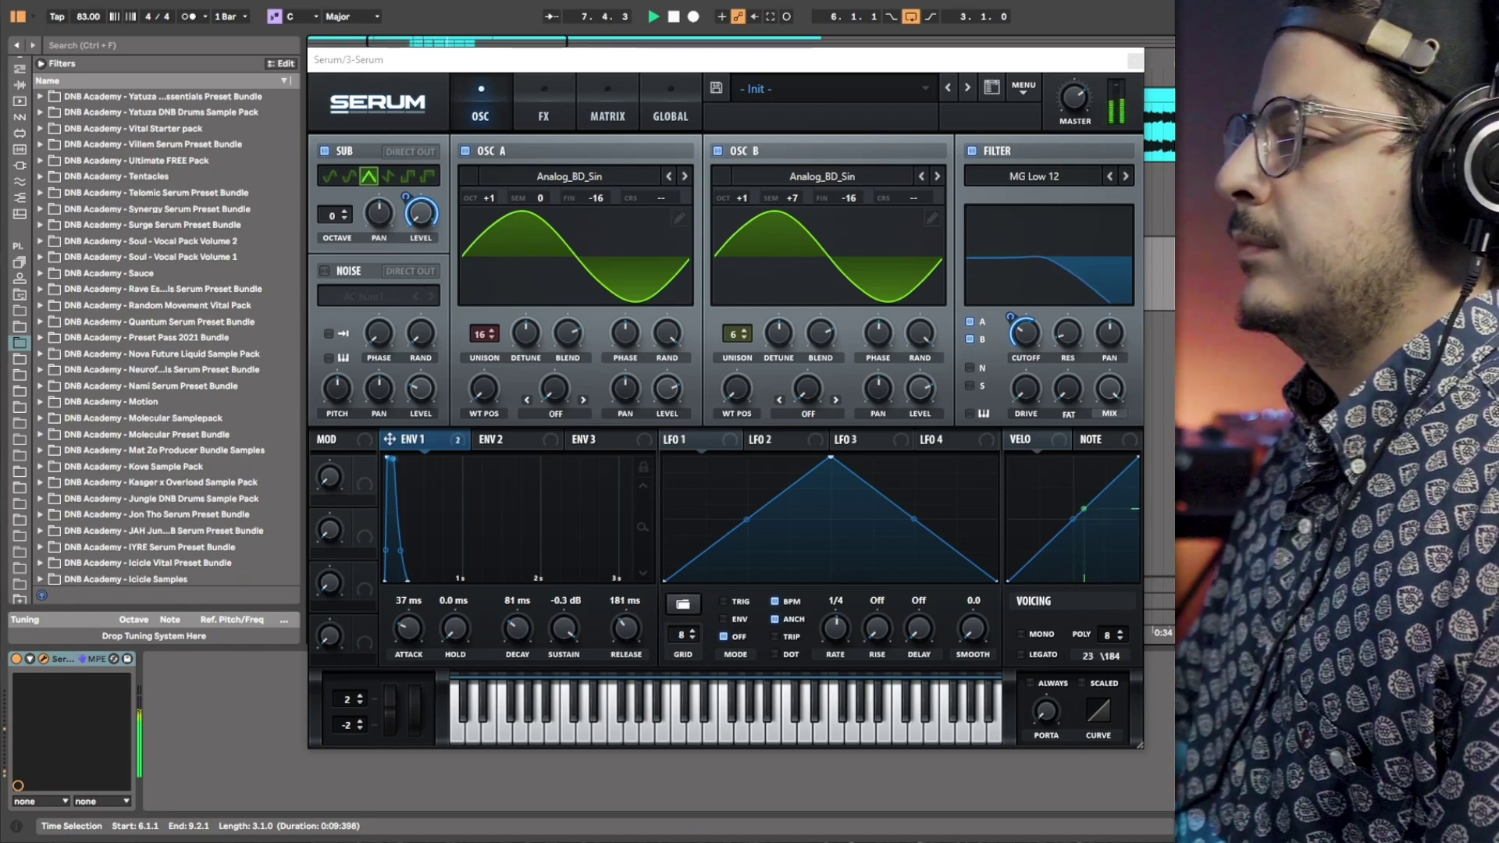
key("space")
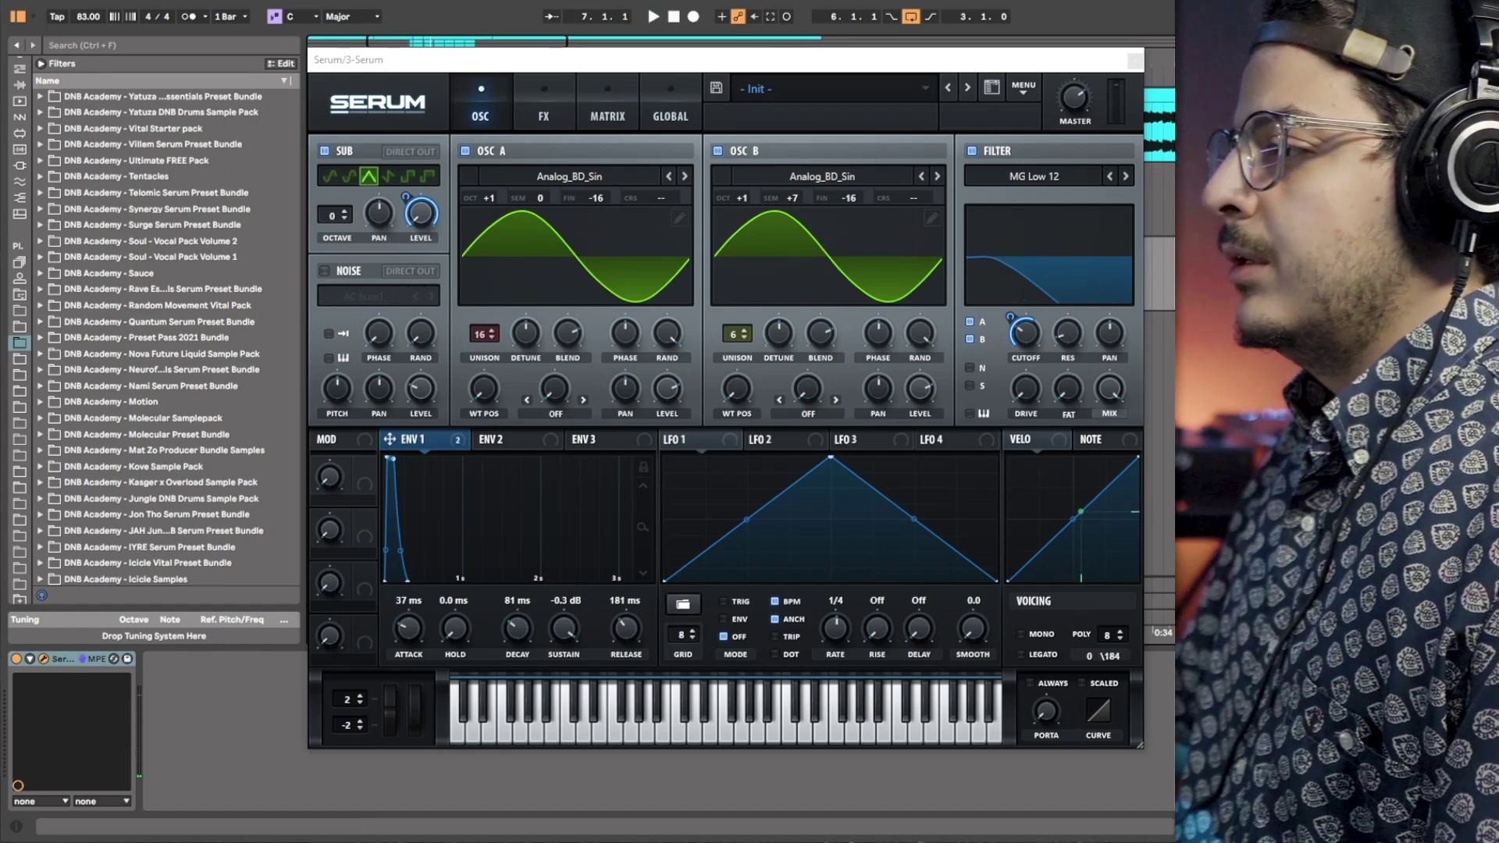
Step: Search the whole browser library for the IL plug-ins and add IL WaveShaper after Serum in the track's device chain
key("ctrl+f")
type("ll")
left_click(21, 124)
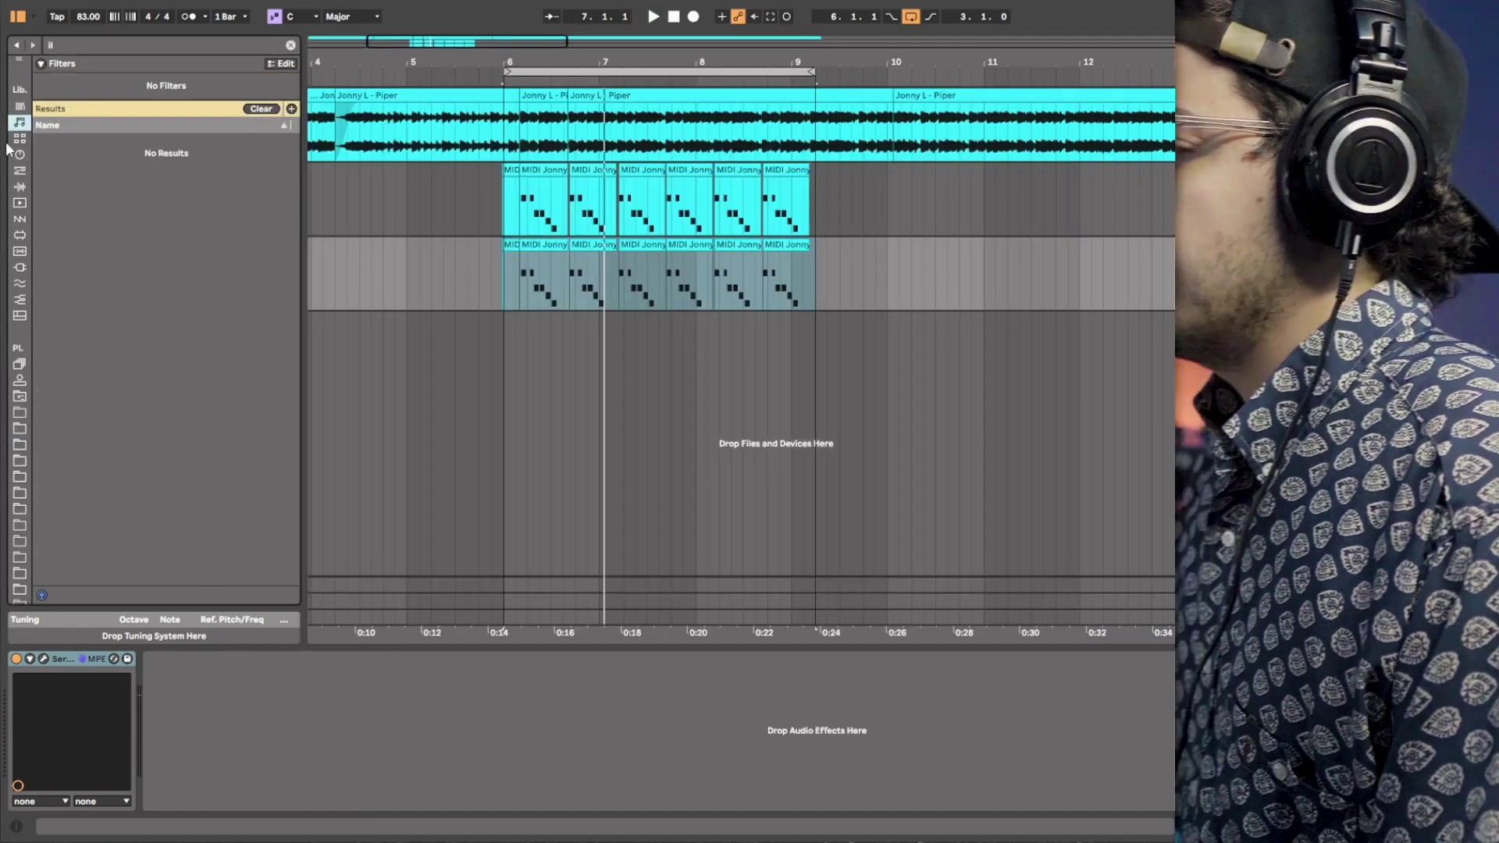
left_click(19, 140)
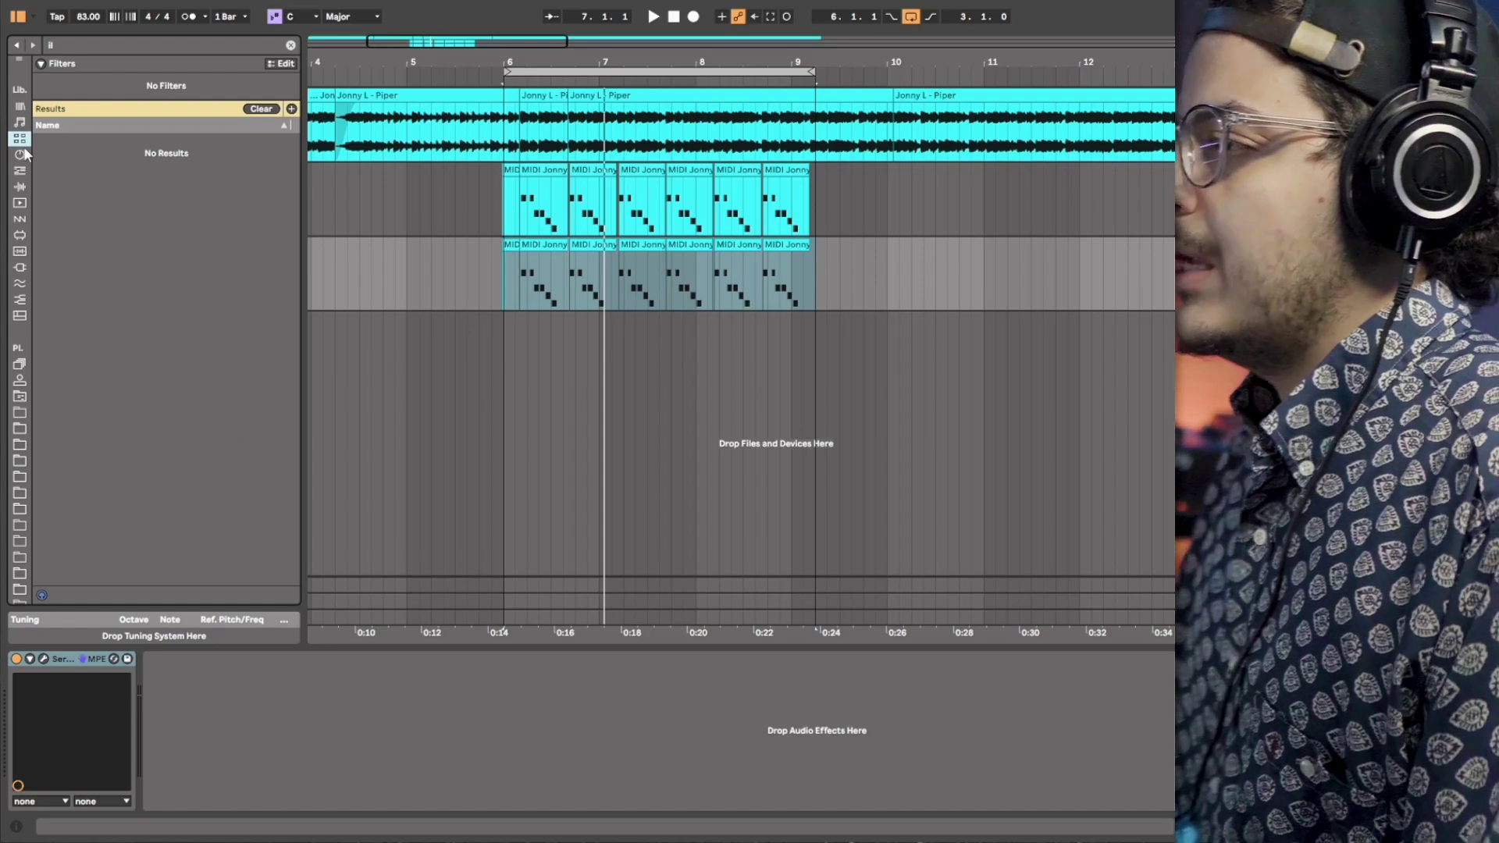
left_click(21, 156)
left_click(22, 172)
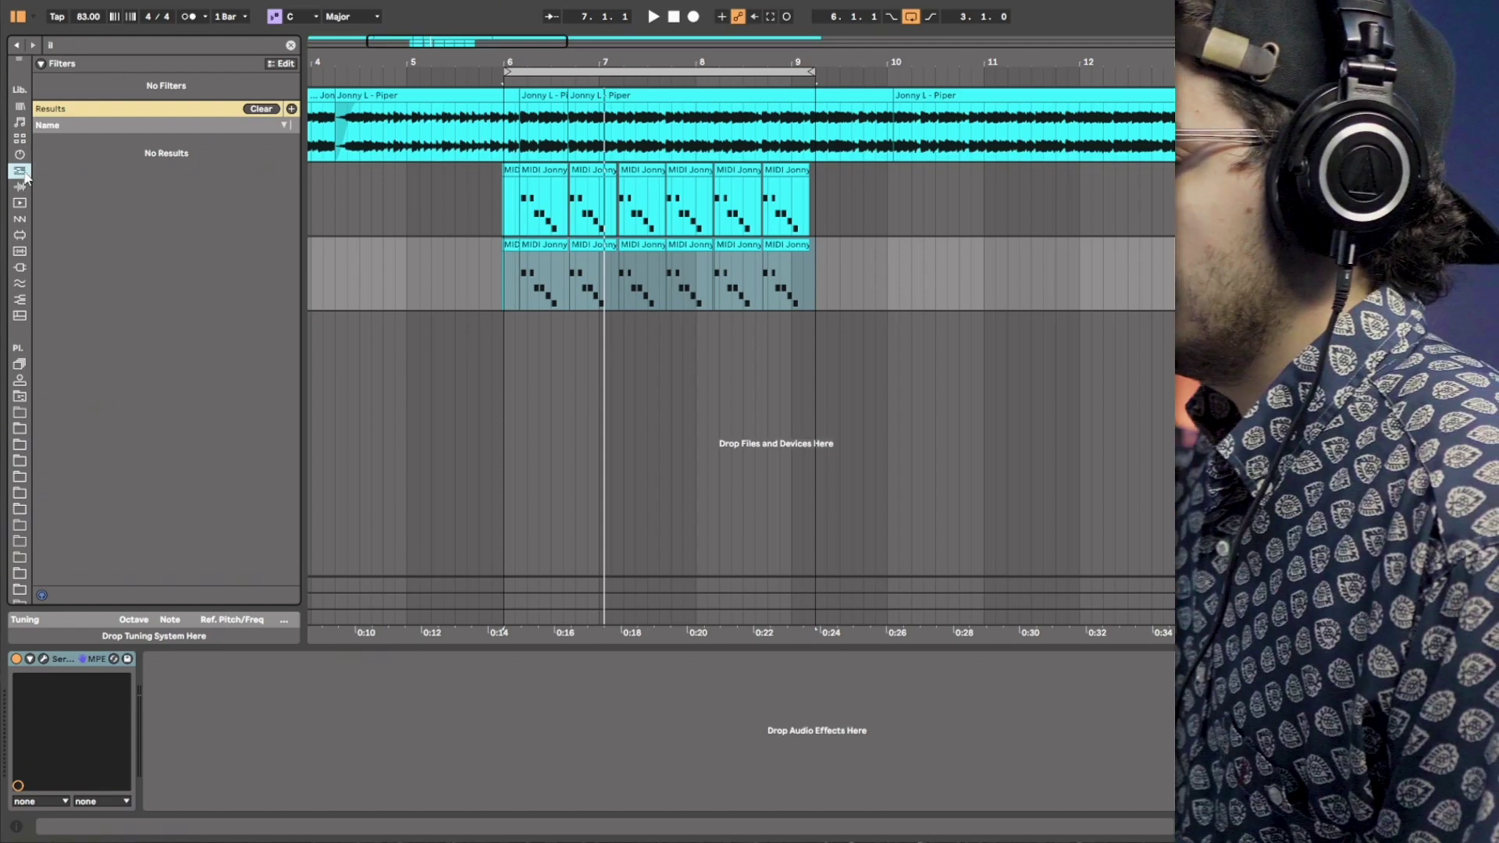
left_click(17, 103)
left_click_drag(95, 350, 268, 687)
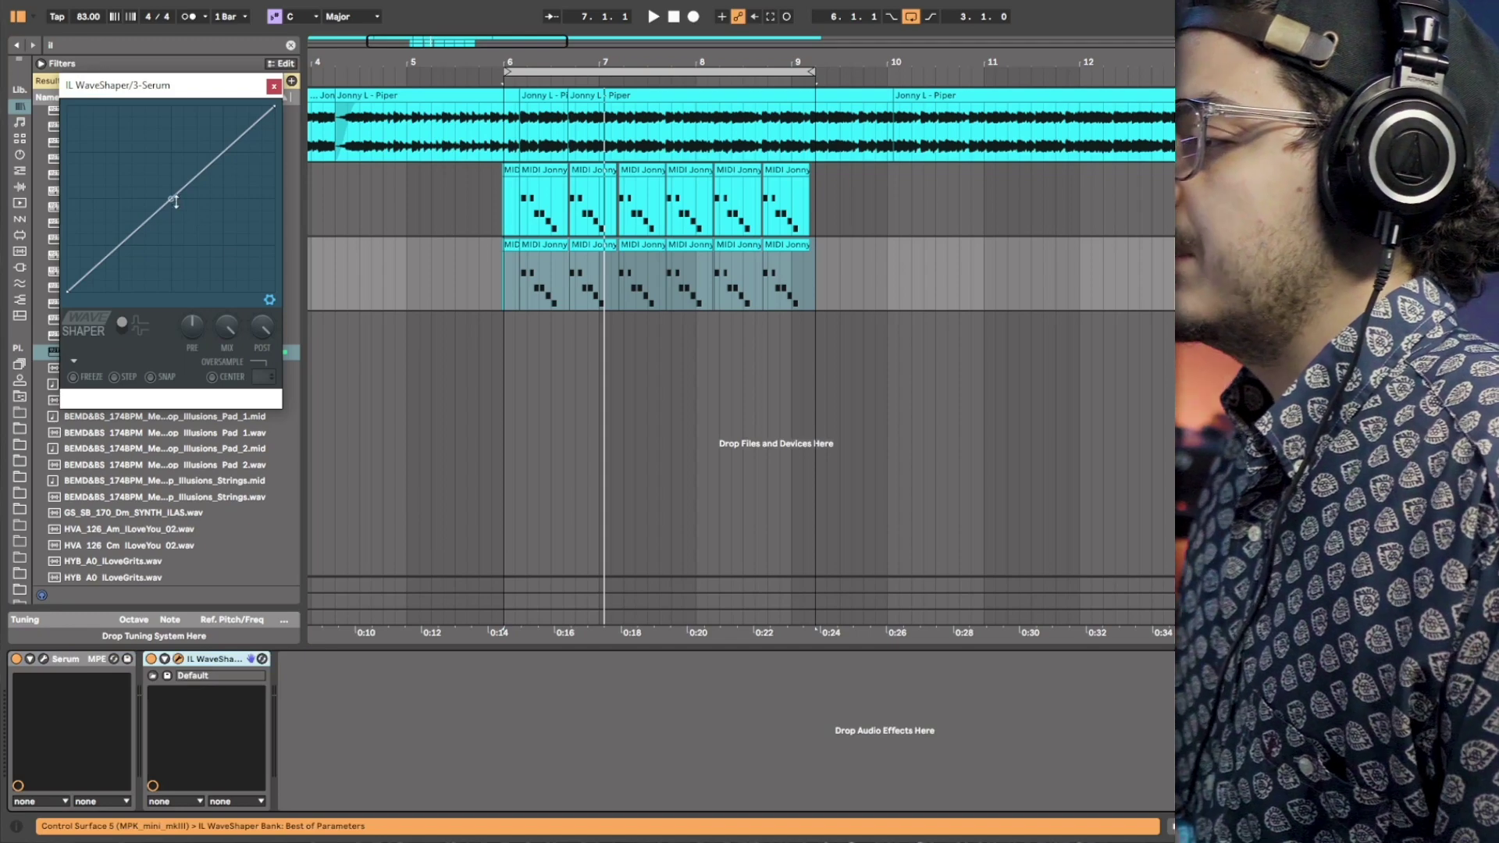
Step: Bend the WaveShaper curve slightly upward at its midpoint, audition it from bar 6, and move the plug-in window clear of the browser
left_click_drag(171, 199, 189, 186)
left_click(508, 293)
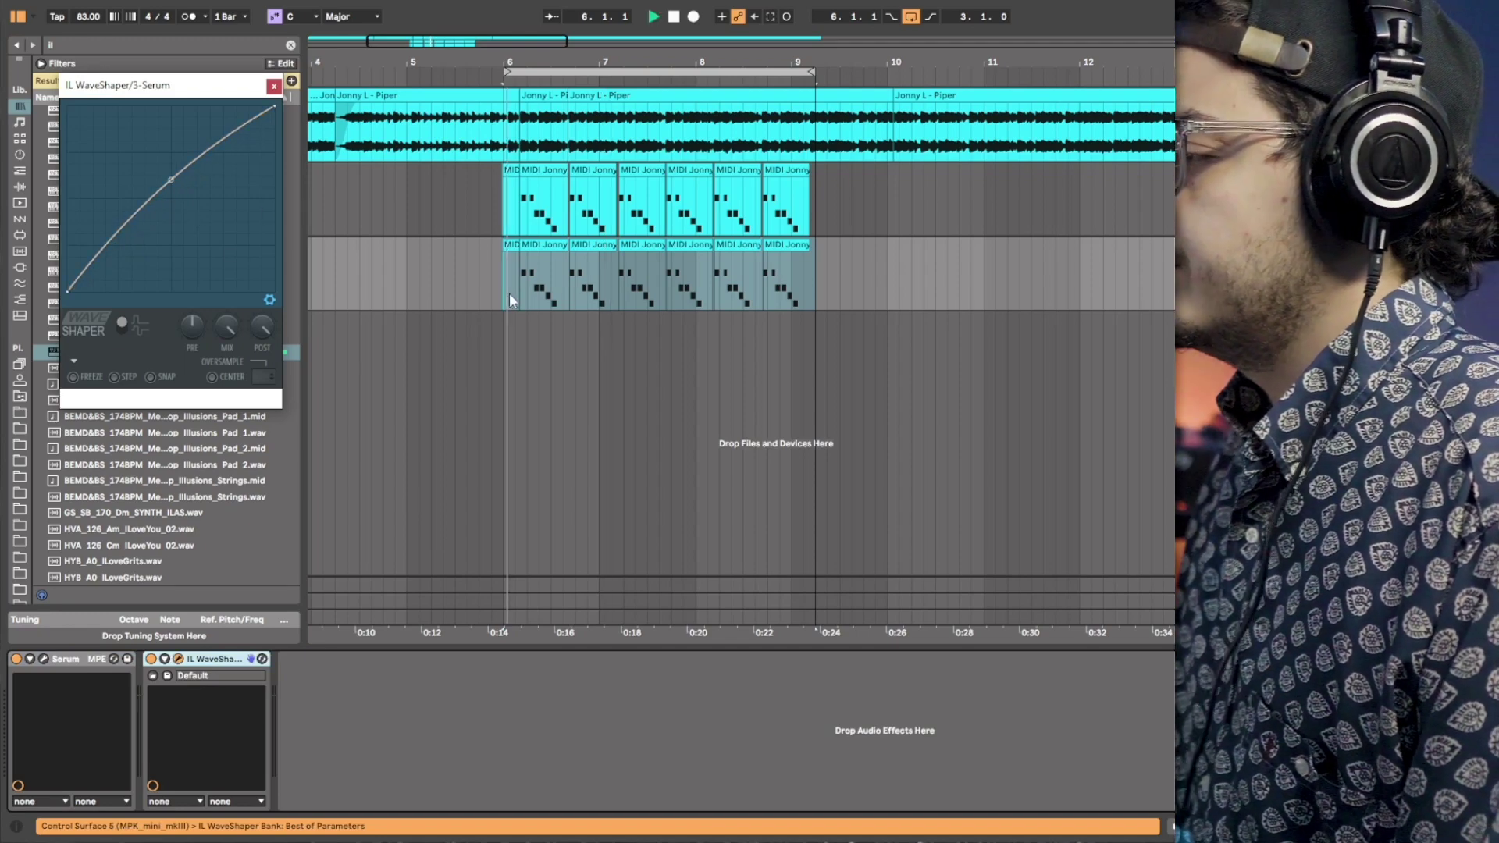
key("space")
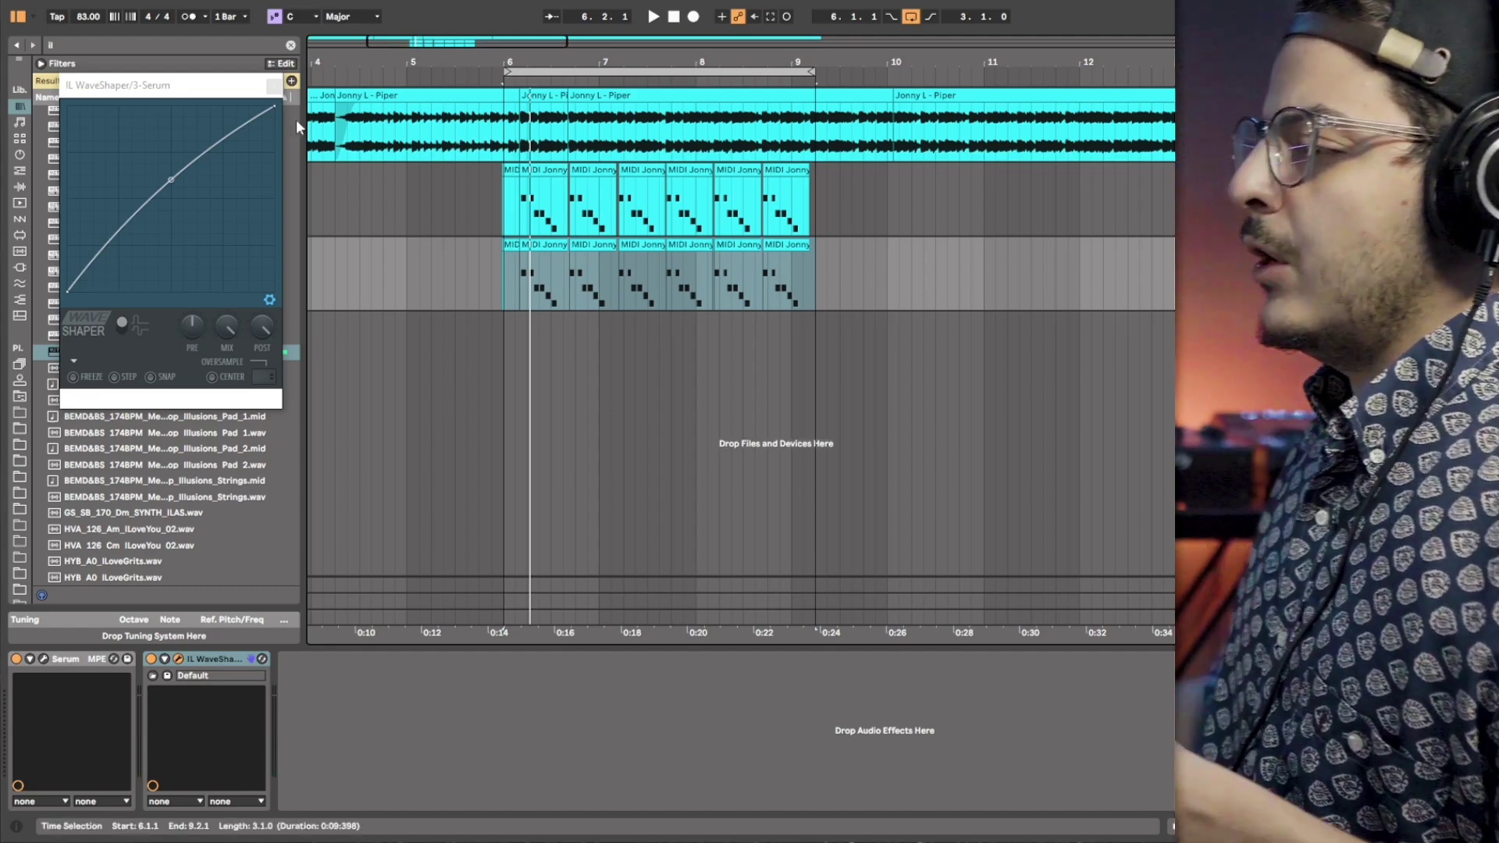
left_click_drag(207, 89, 1024, 175)
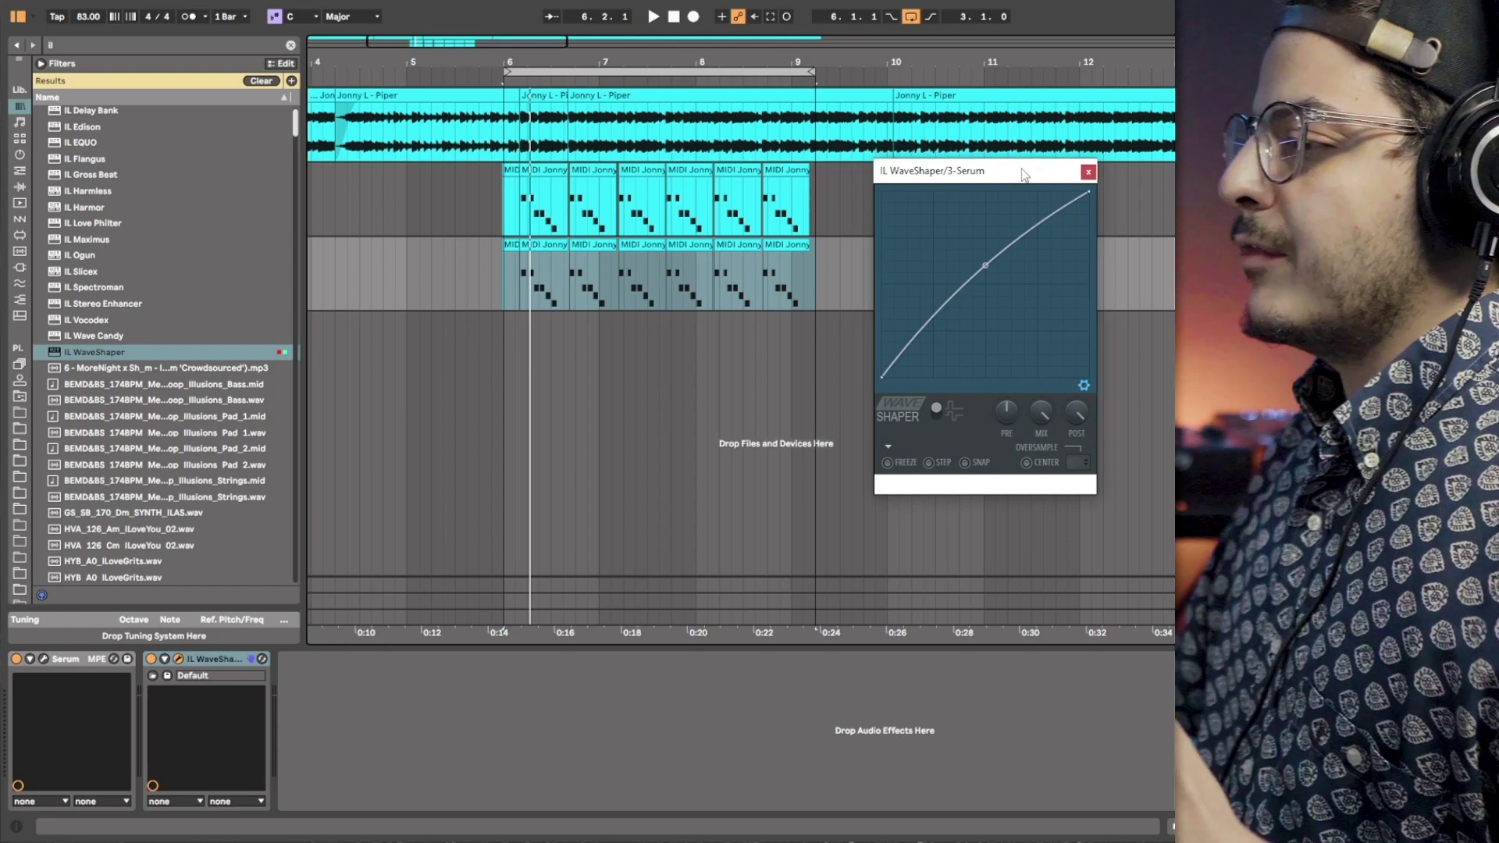